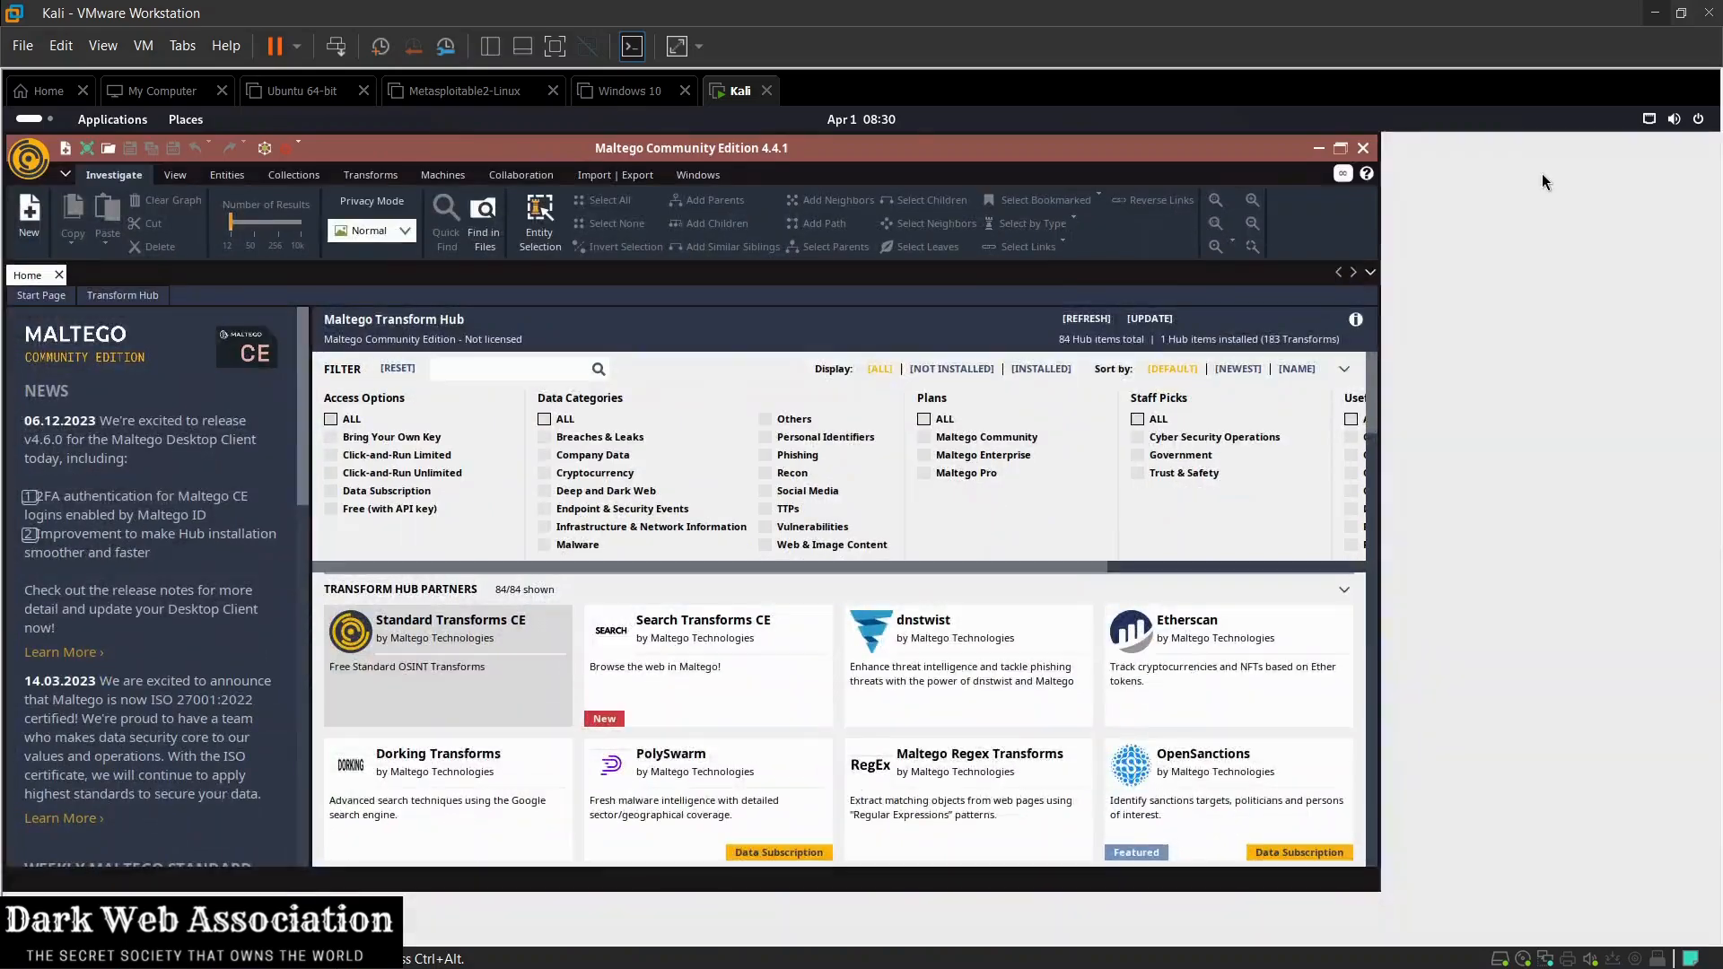
Step: Maximize the Maltego window and look over the Transform Hub's filter categories
left_click(1543, 176)
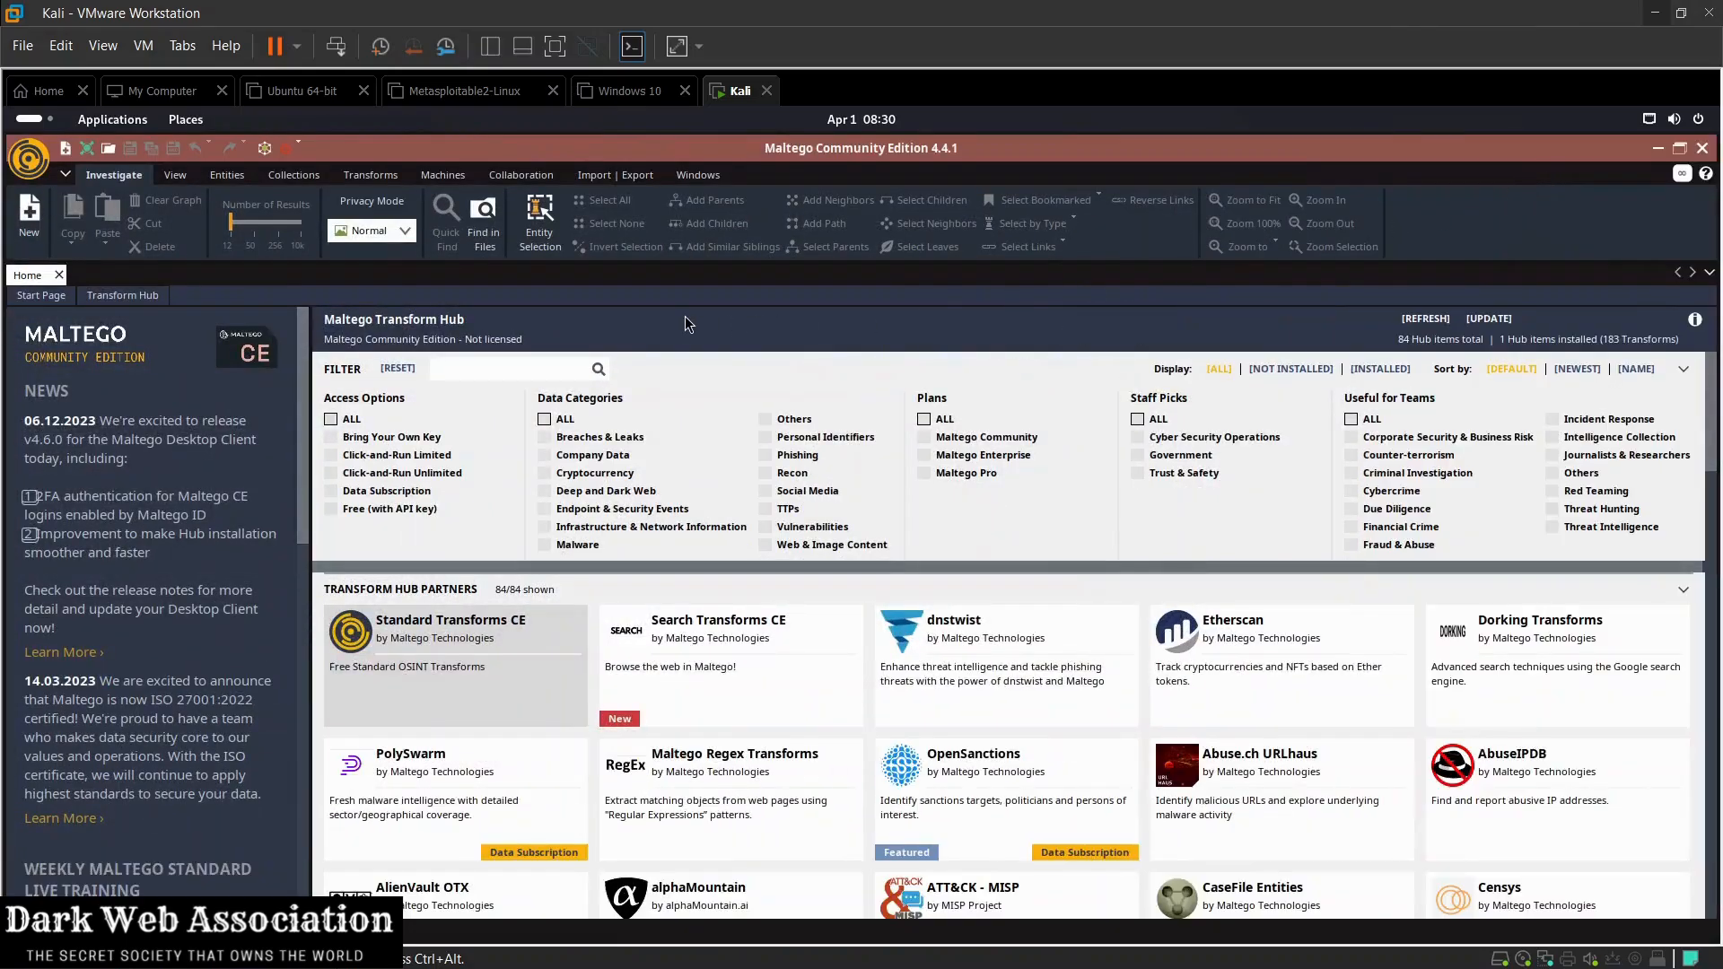
left_click(771, 437)
left_click(632, 508)
left_click(648, 514)
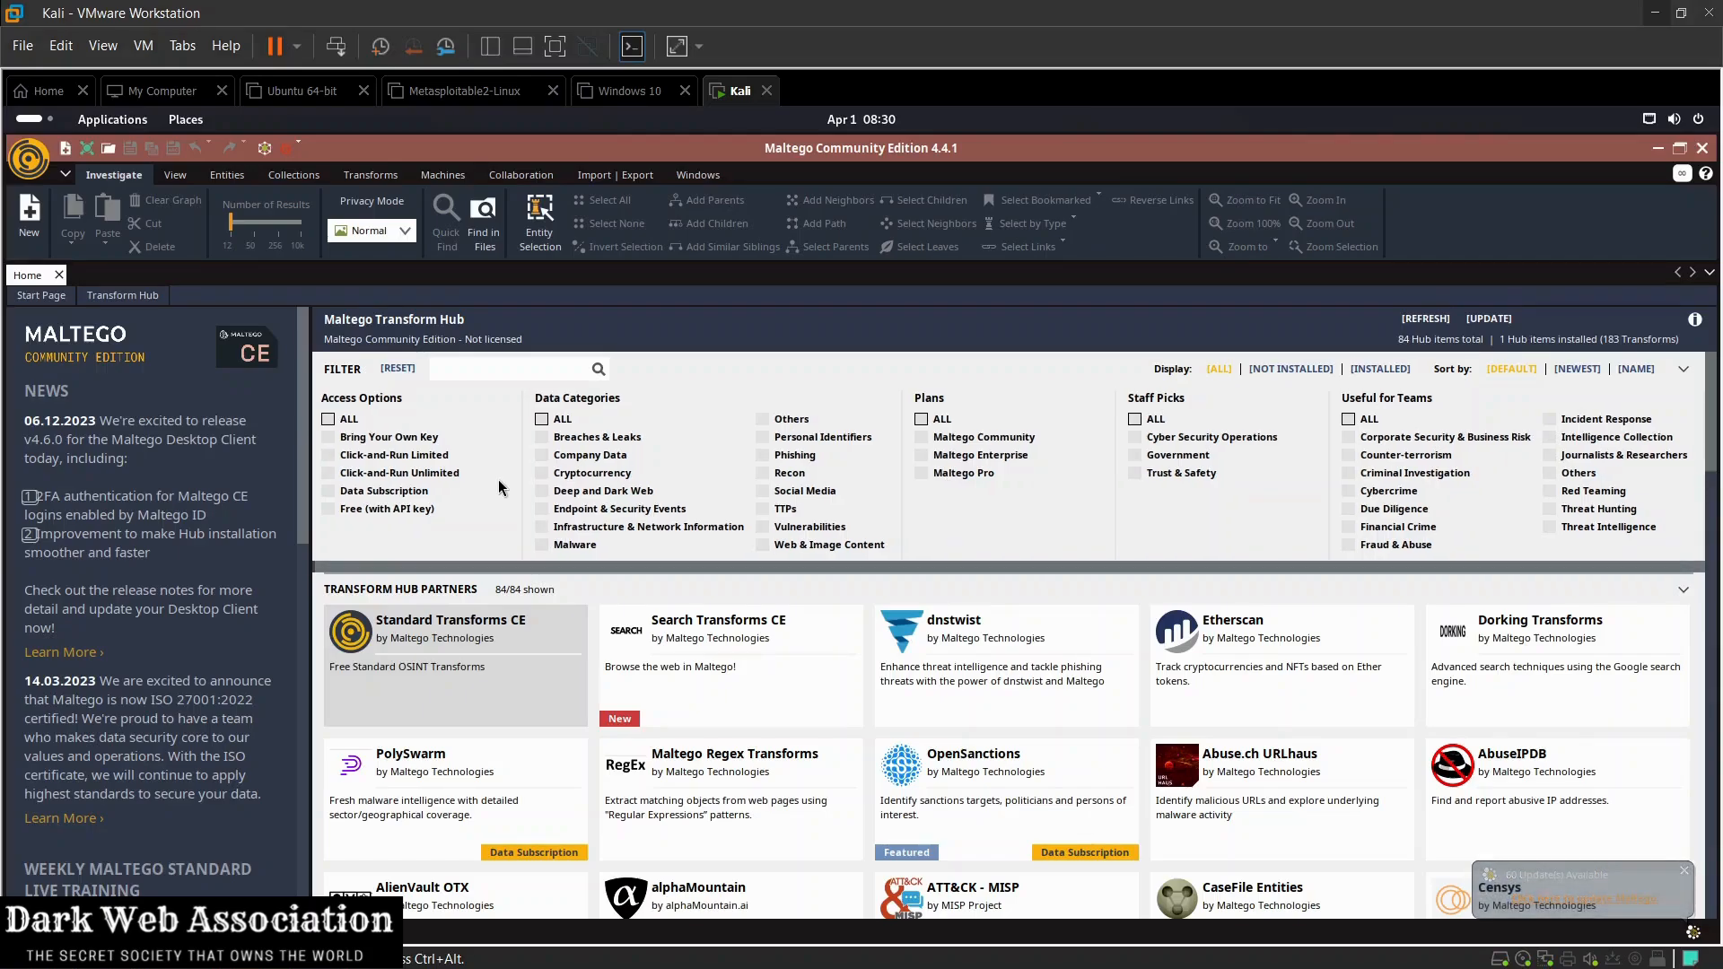
left_click(600, 458)
left_click(601, 458)
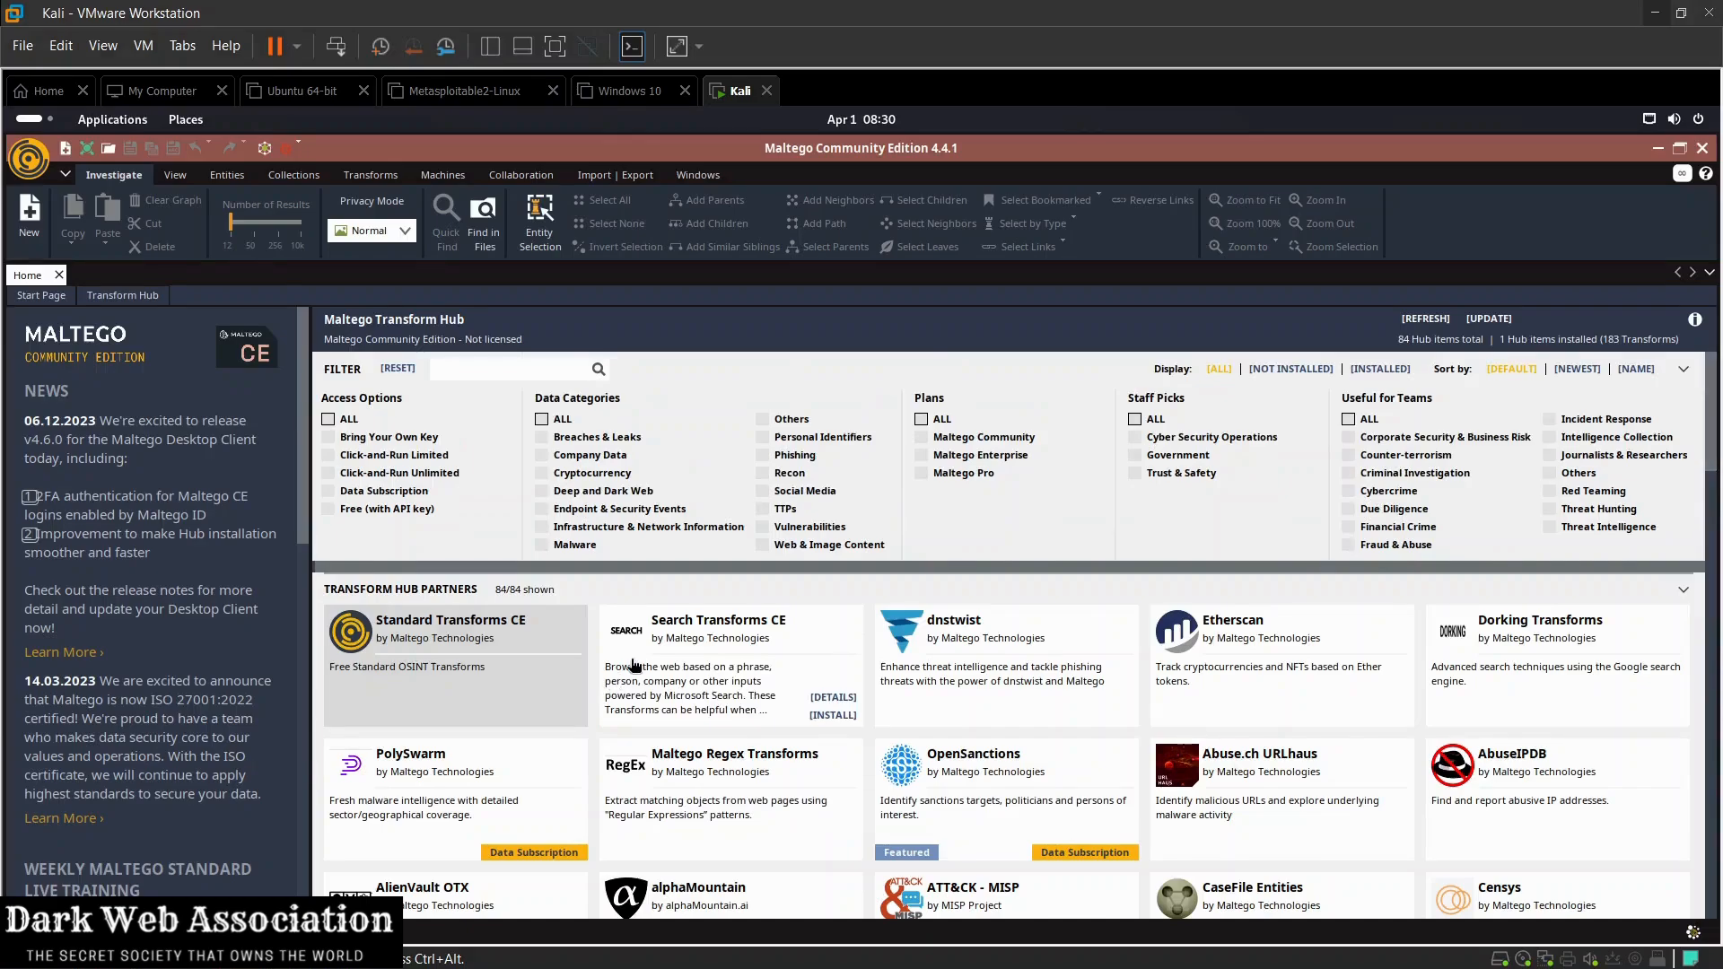
Step: Browse the available Transform Hub partner items and their descriptions
scroll(212, 571, "down", 2)
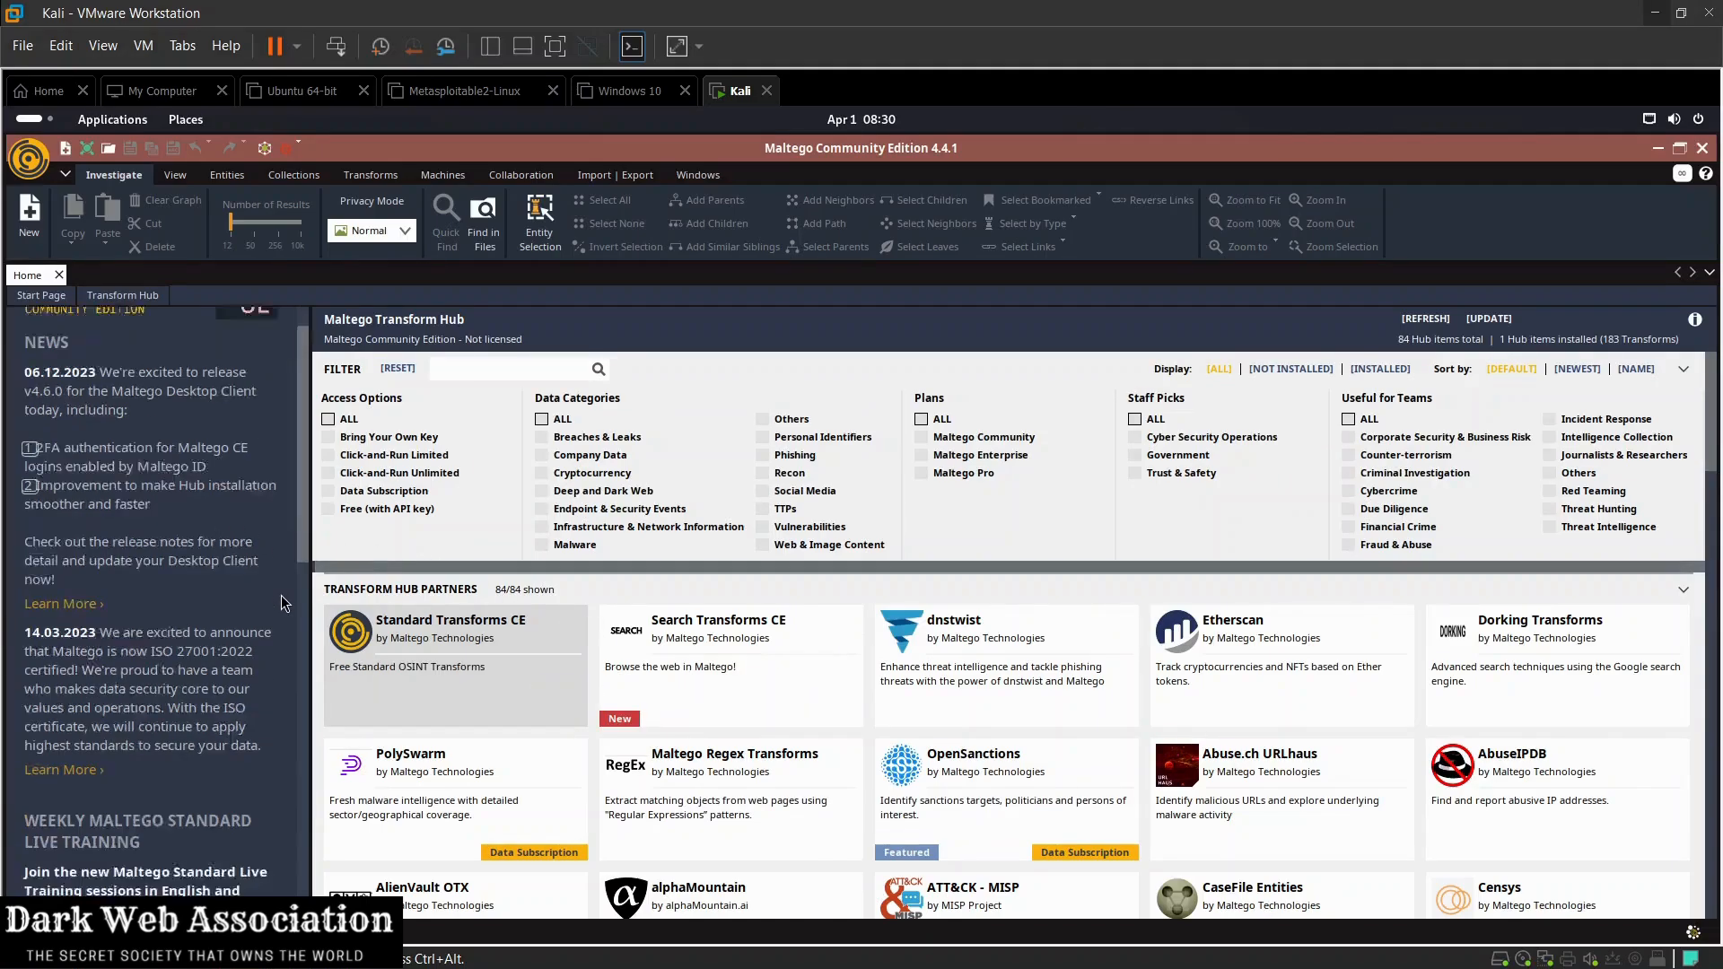
scroll(212, 571, "up", 2)
scroll(501, 600, "down", 3)
scroll(501, 599, "down", 1)
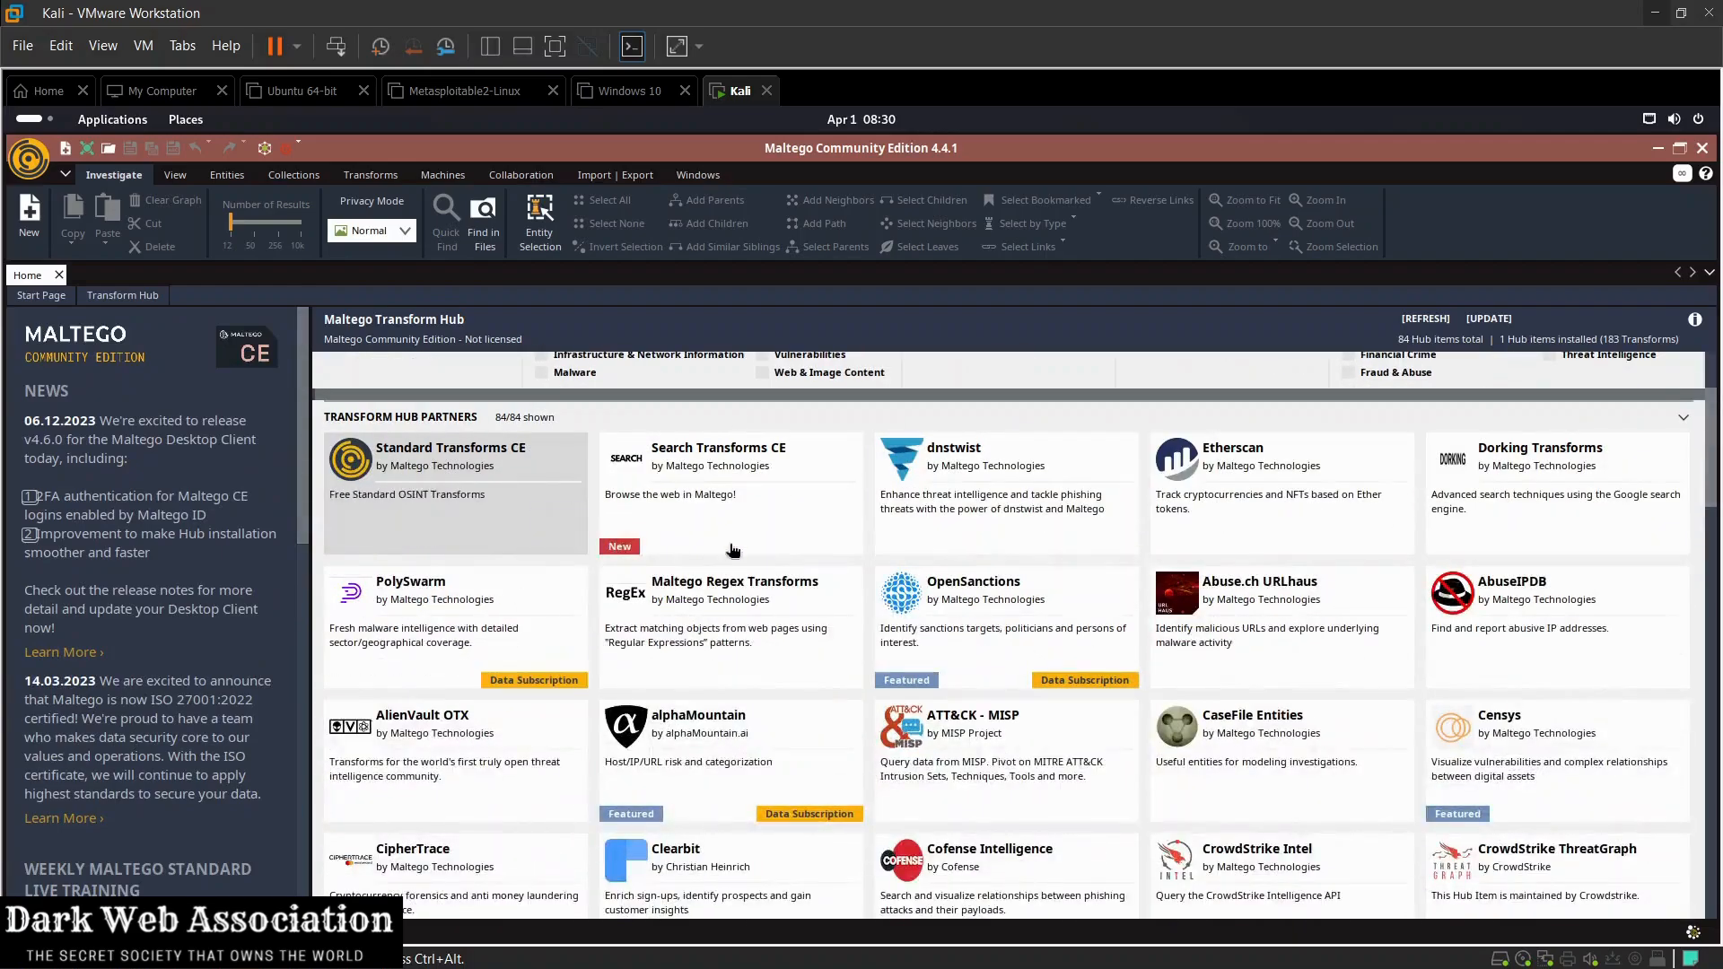
scroll(793, 735, "down", 2)
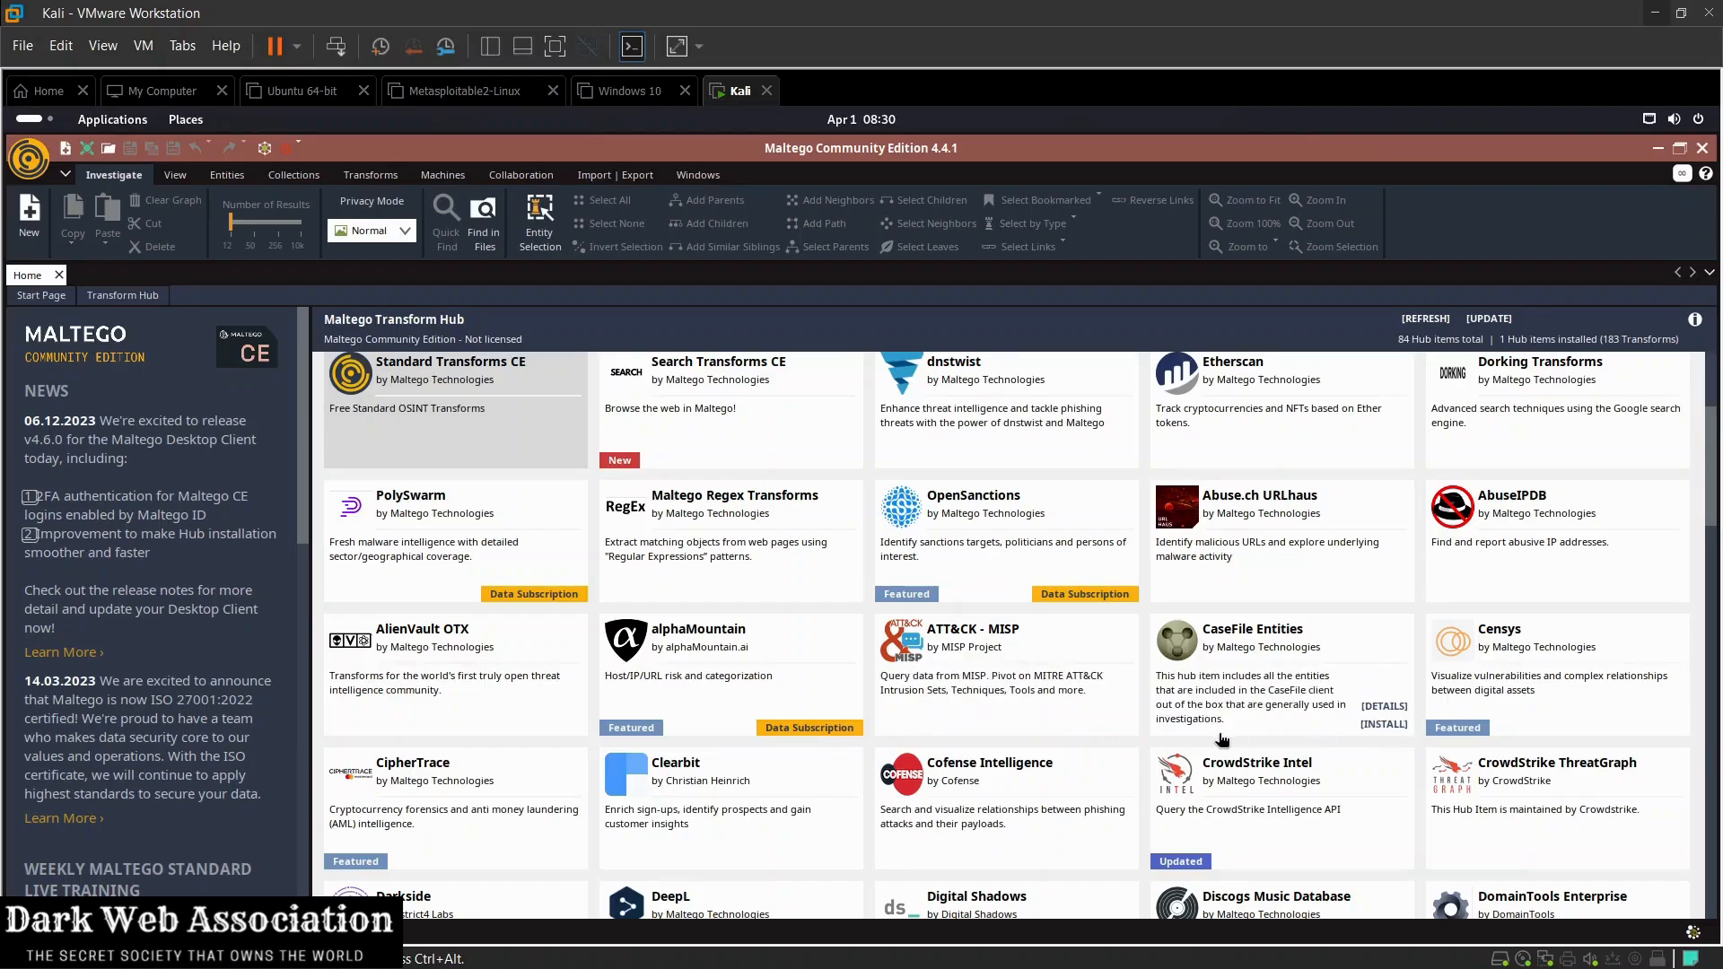
scroll(1222, 739, "down", 1)
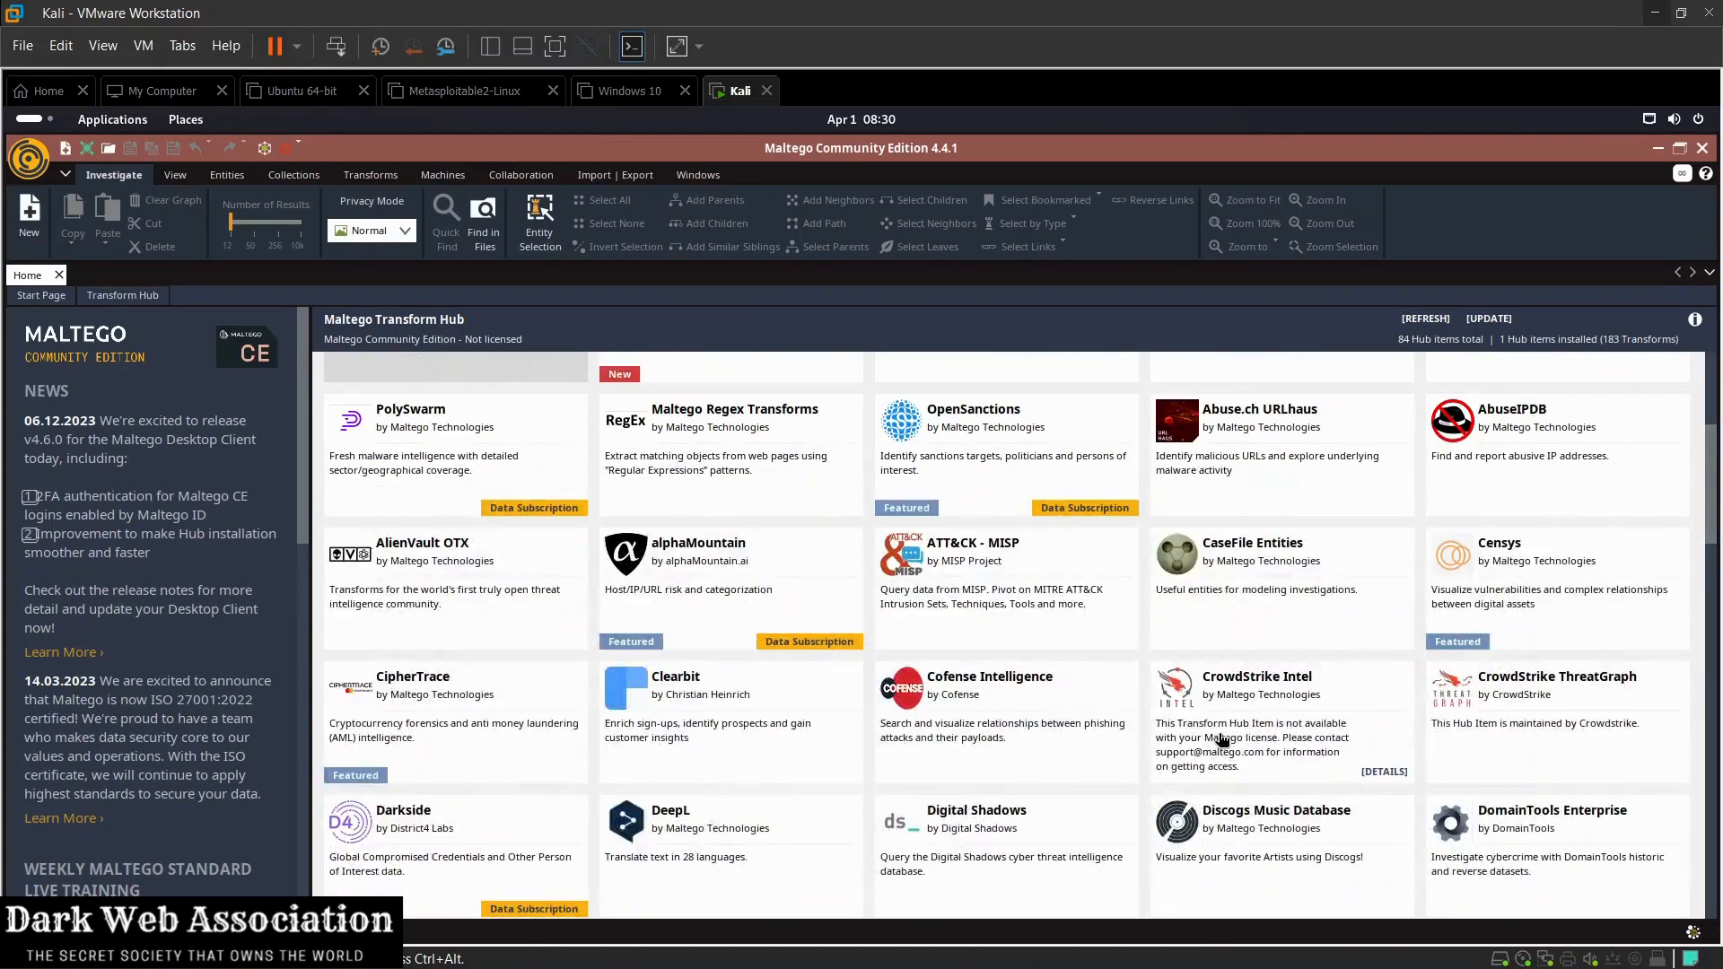
scroll(1222, 739, "down", 3)
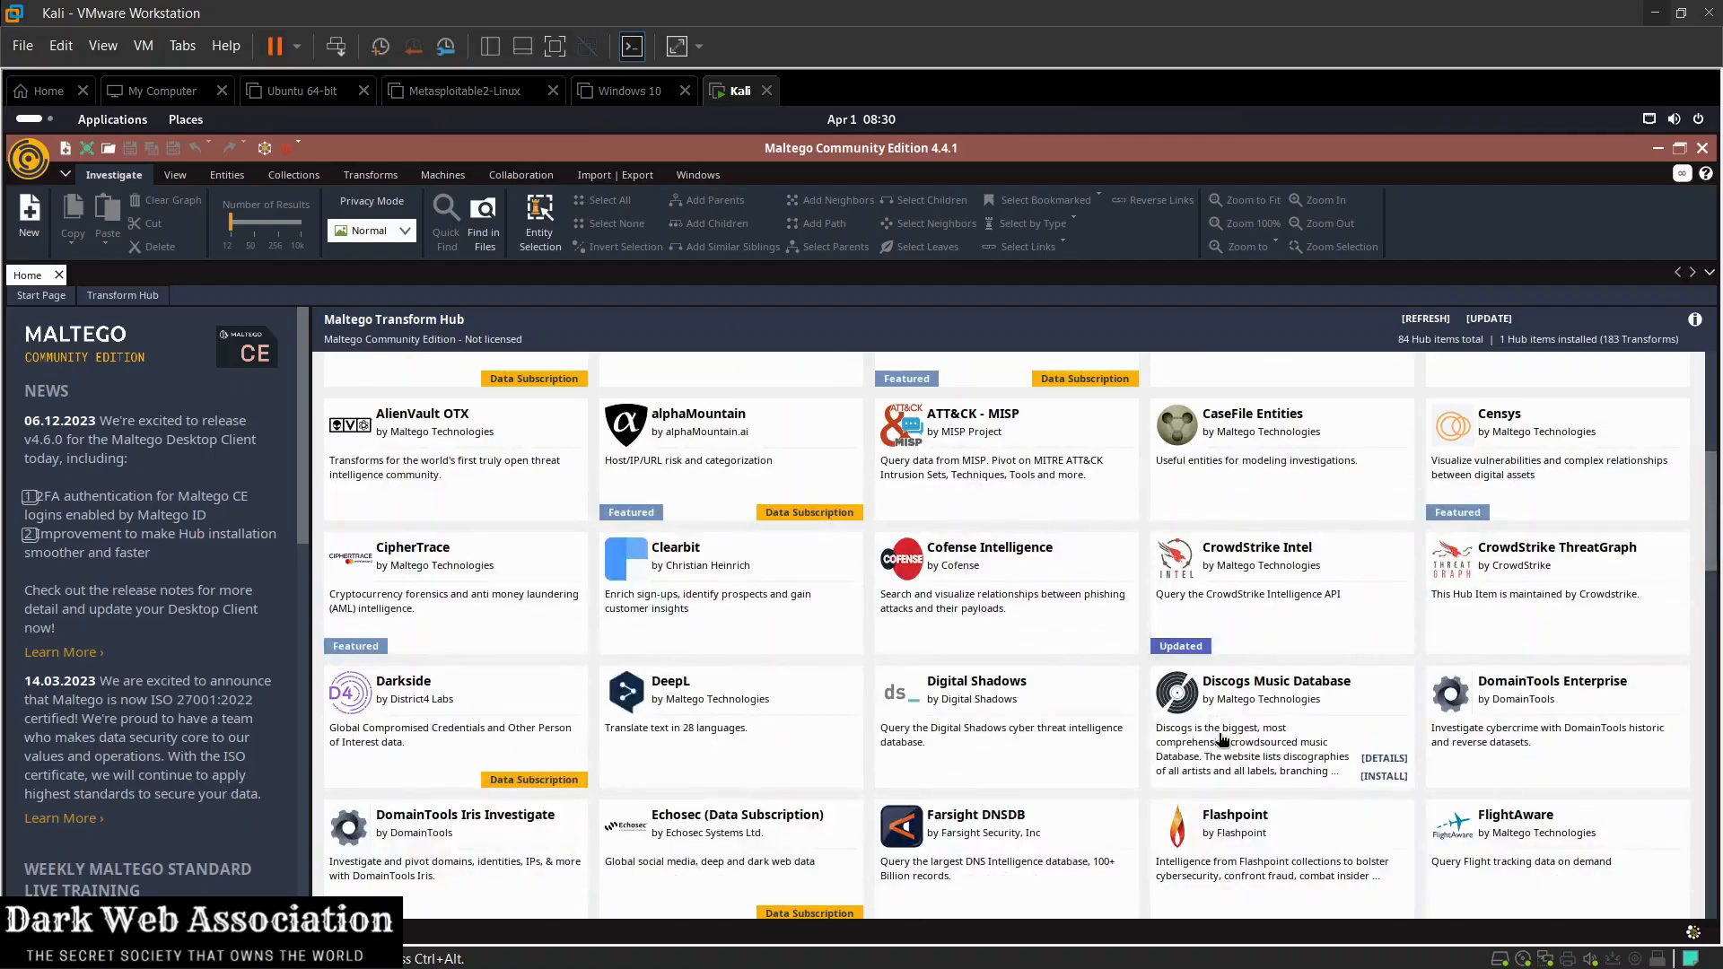
scroll(1222, 739, "down", 2)
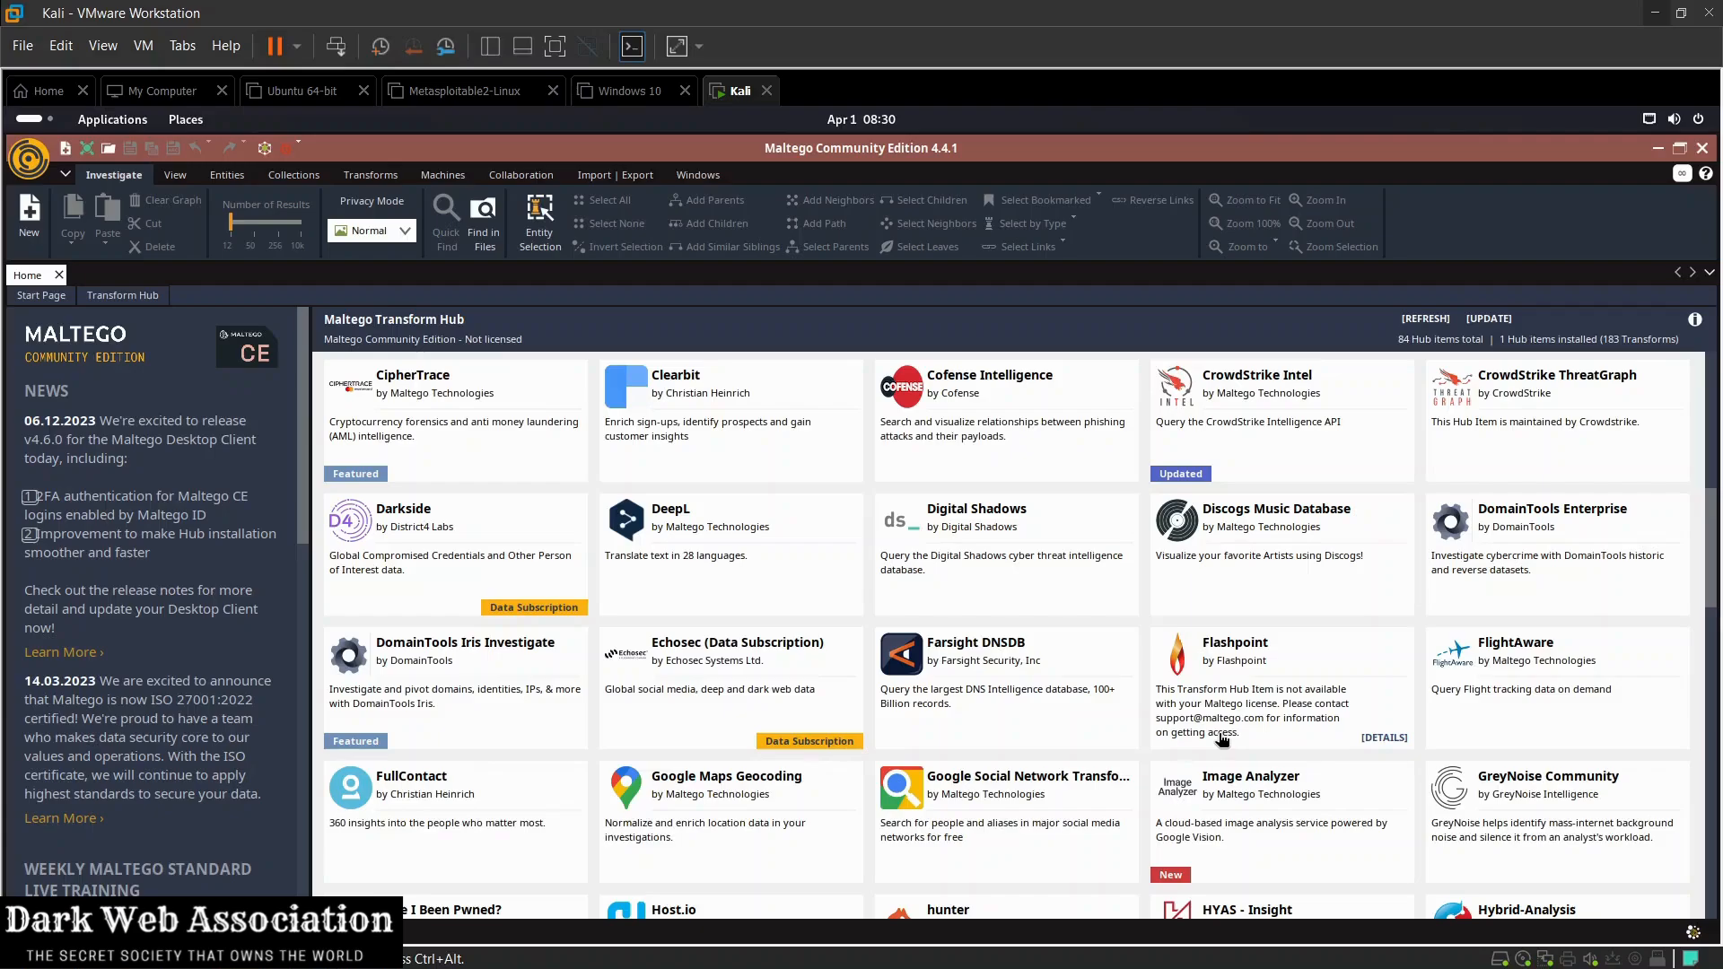
scroll(1222, 740, "up", 3)
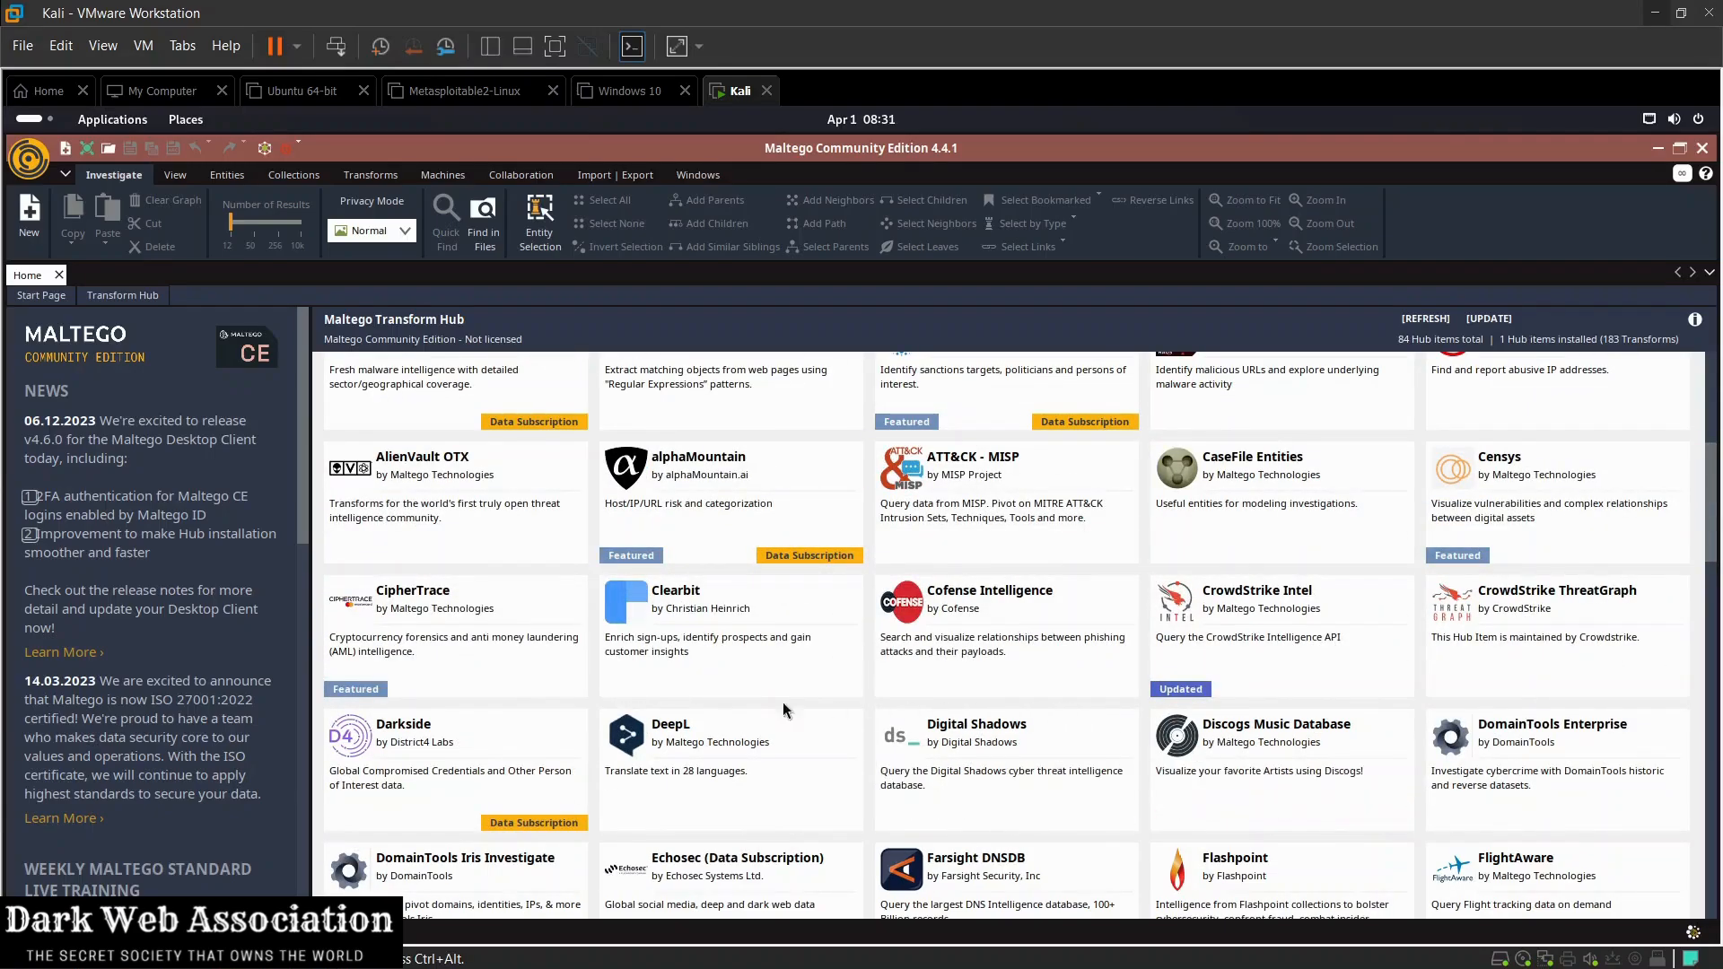
Step: Create a new graph and place a Domain entity from the Infrastructure category near its centre
left_click(30, 228)
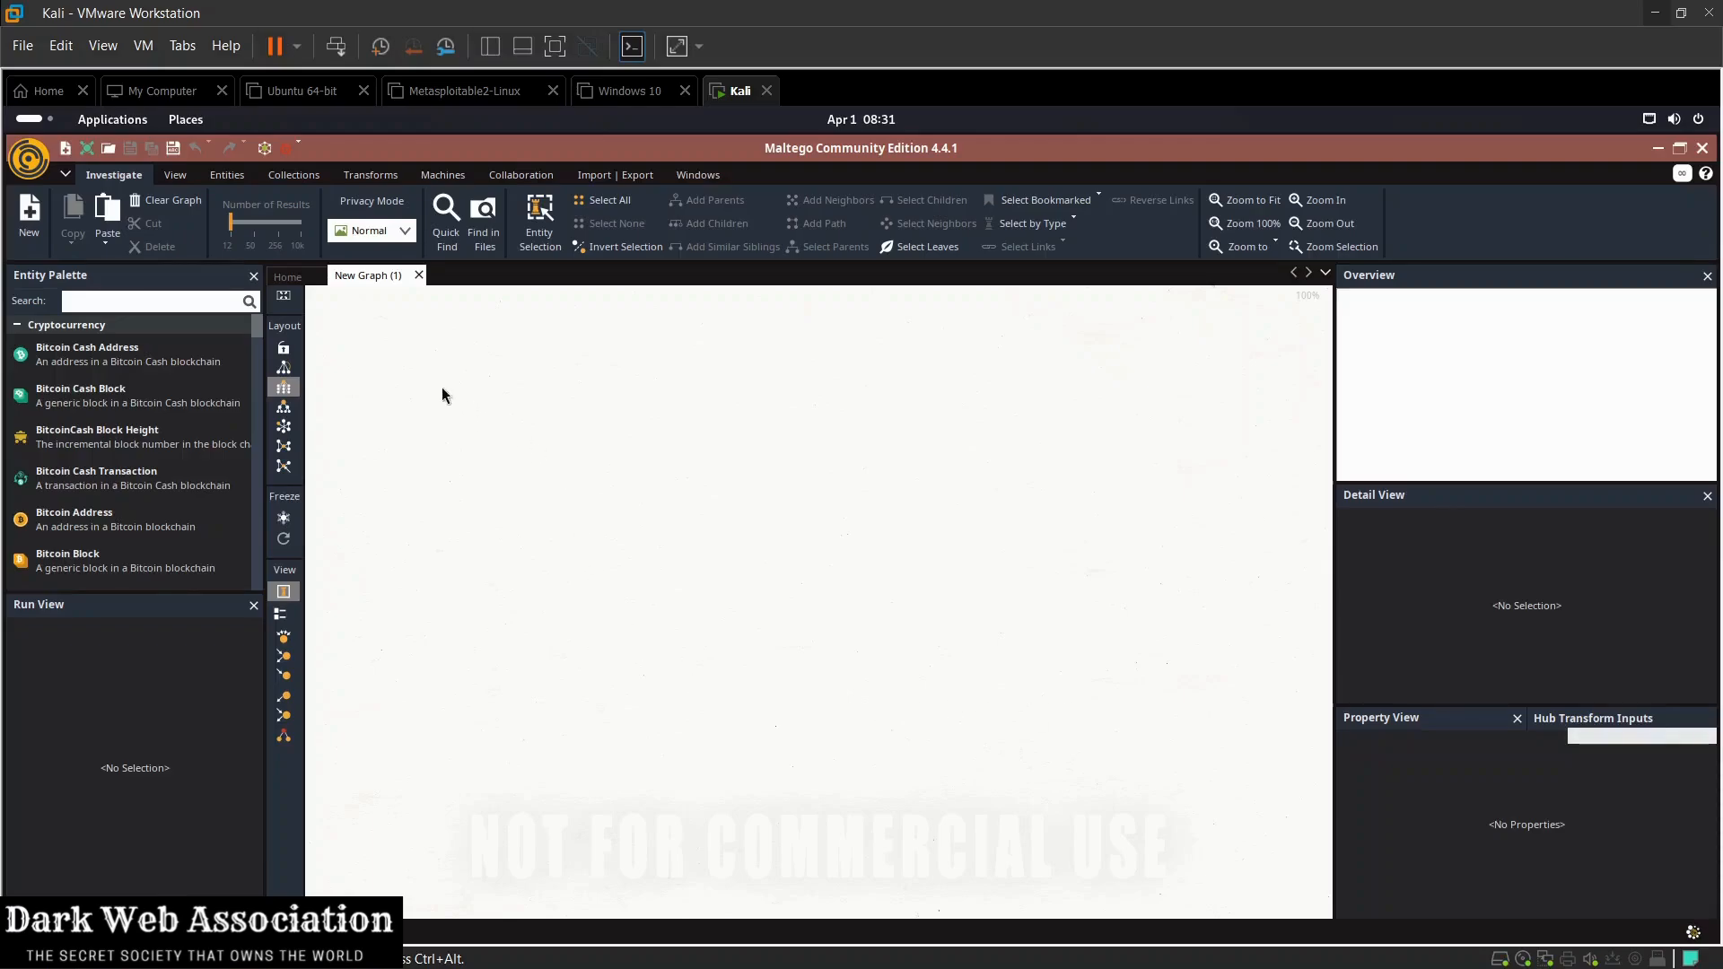
left_click(17, 324)
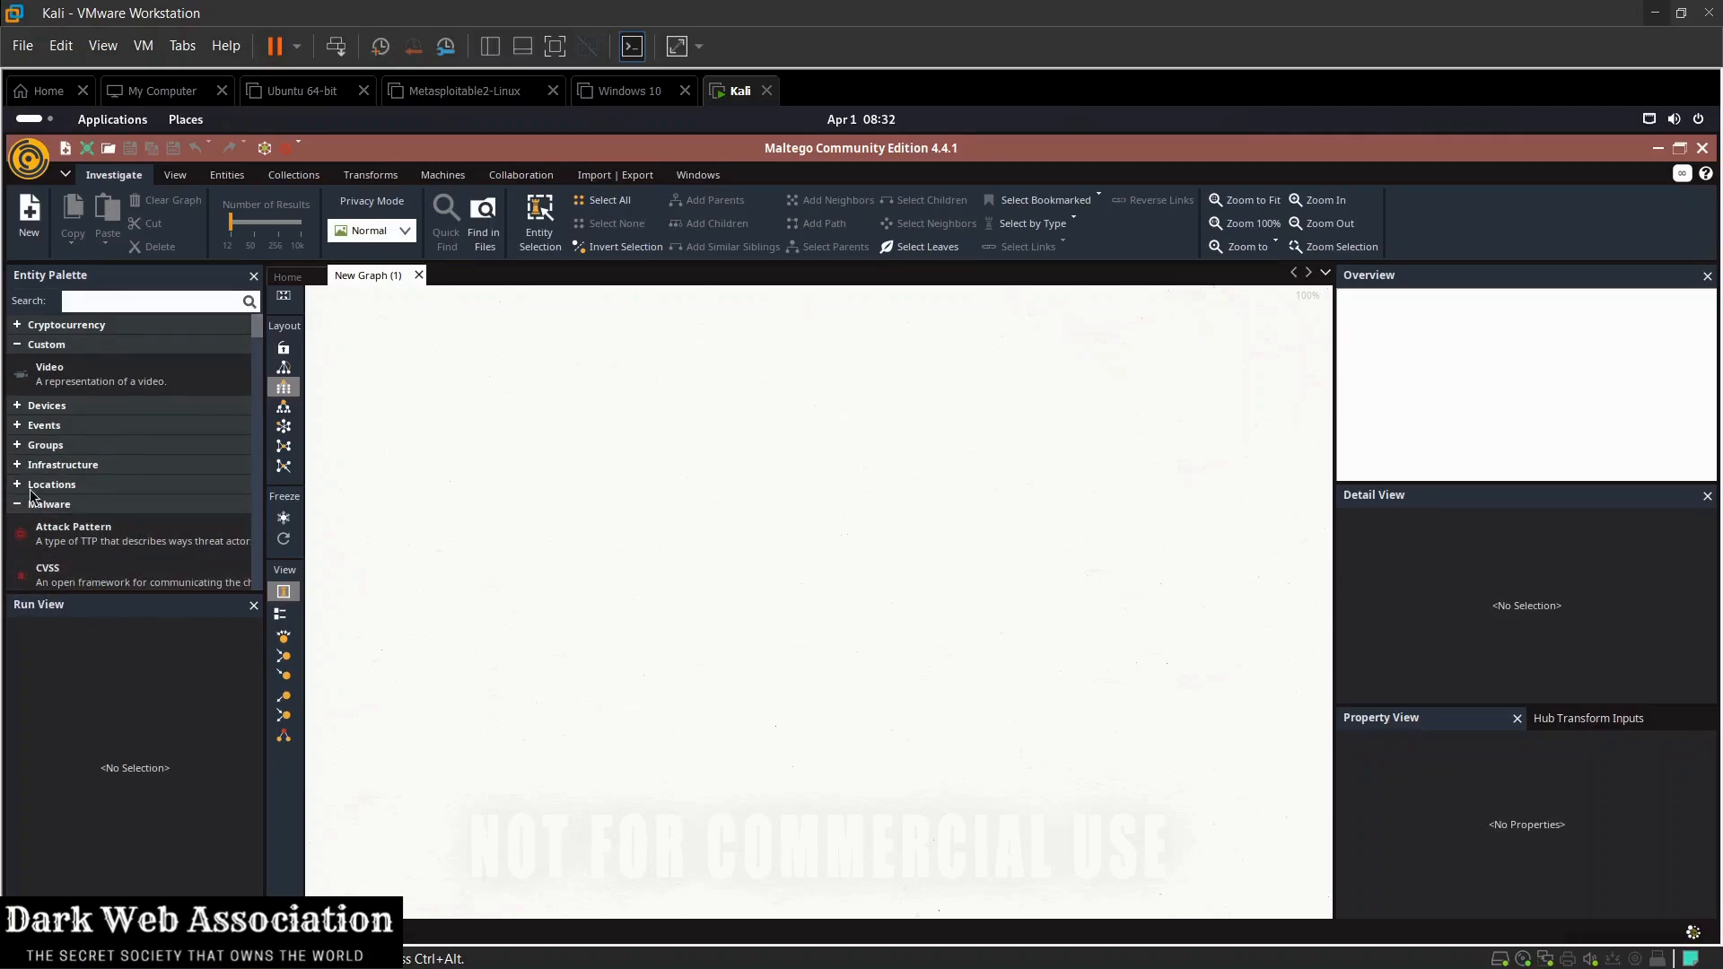
left_click(16, 466)
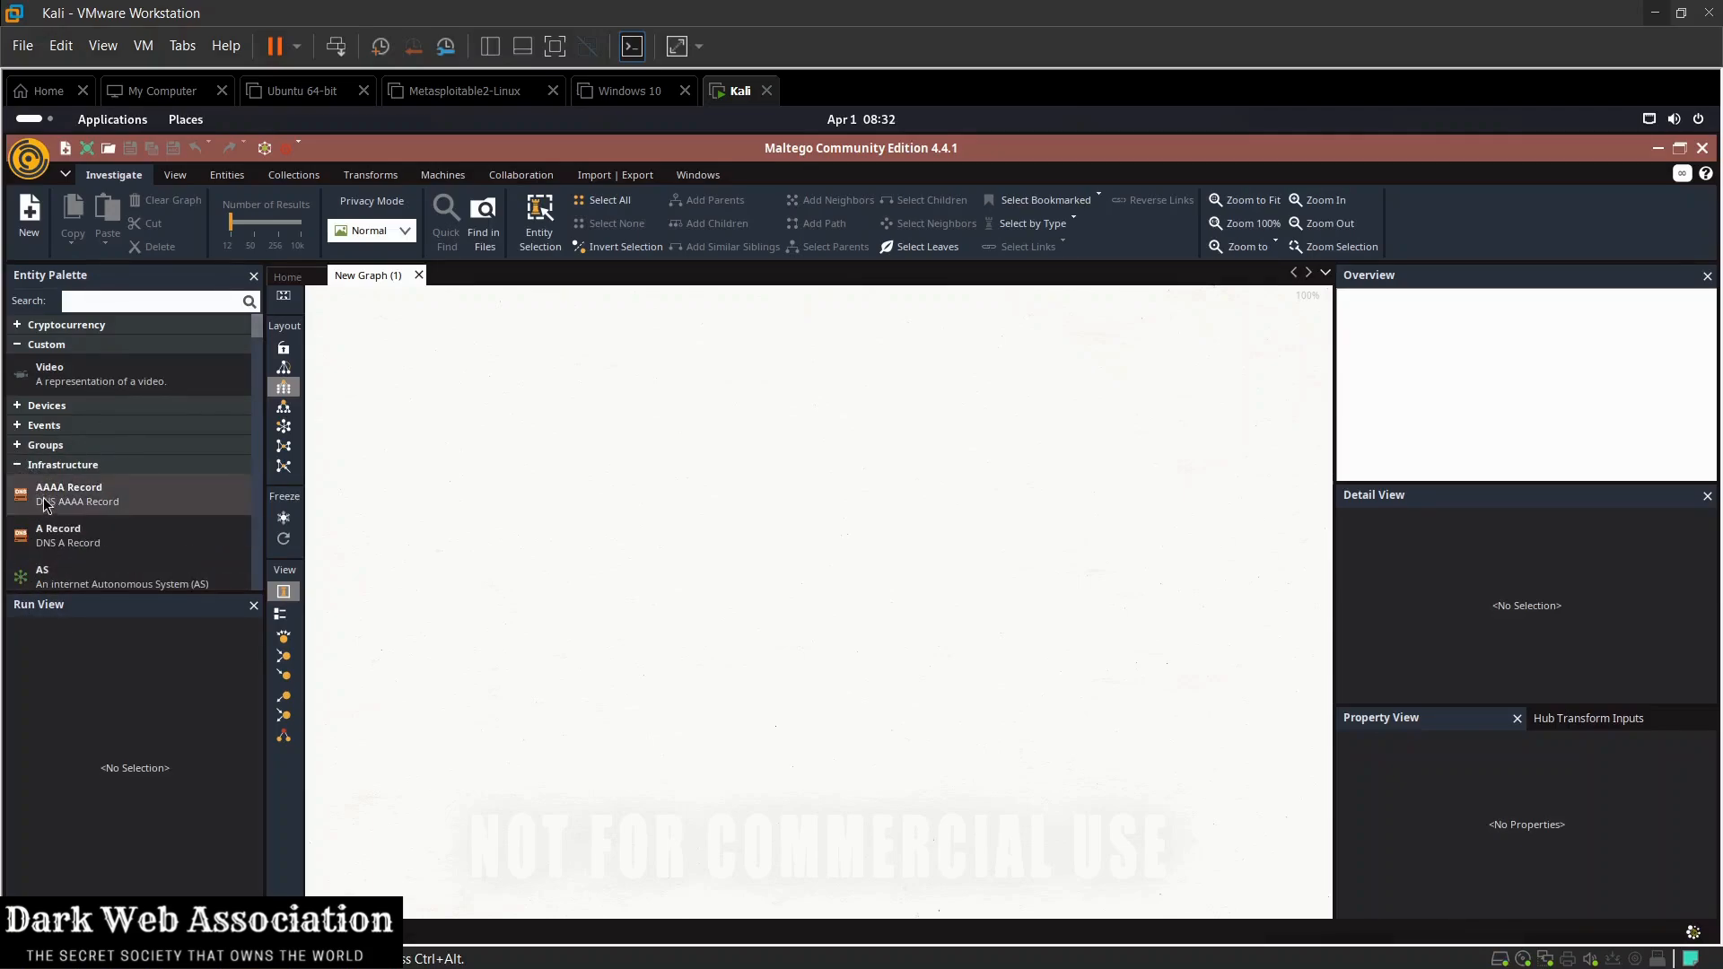
scroll(56, 572, "down", 3)
scroll(55, 571, "down", 3)
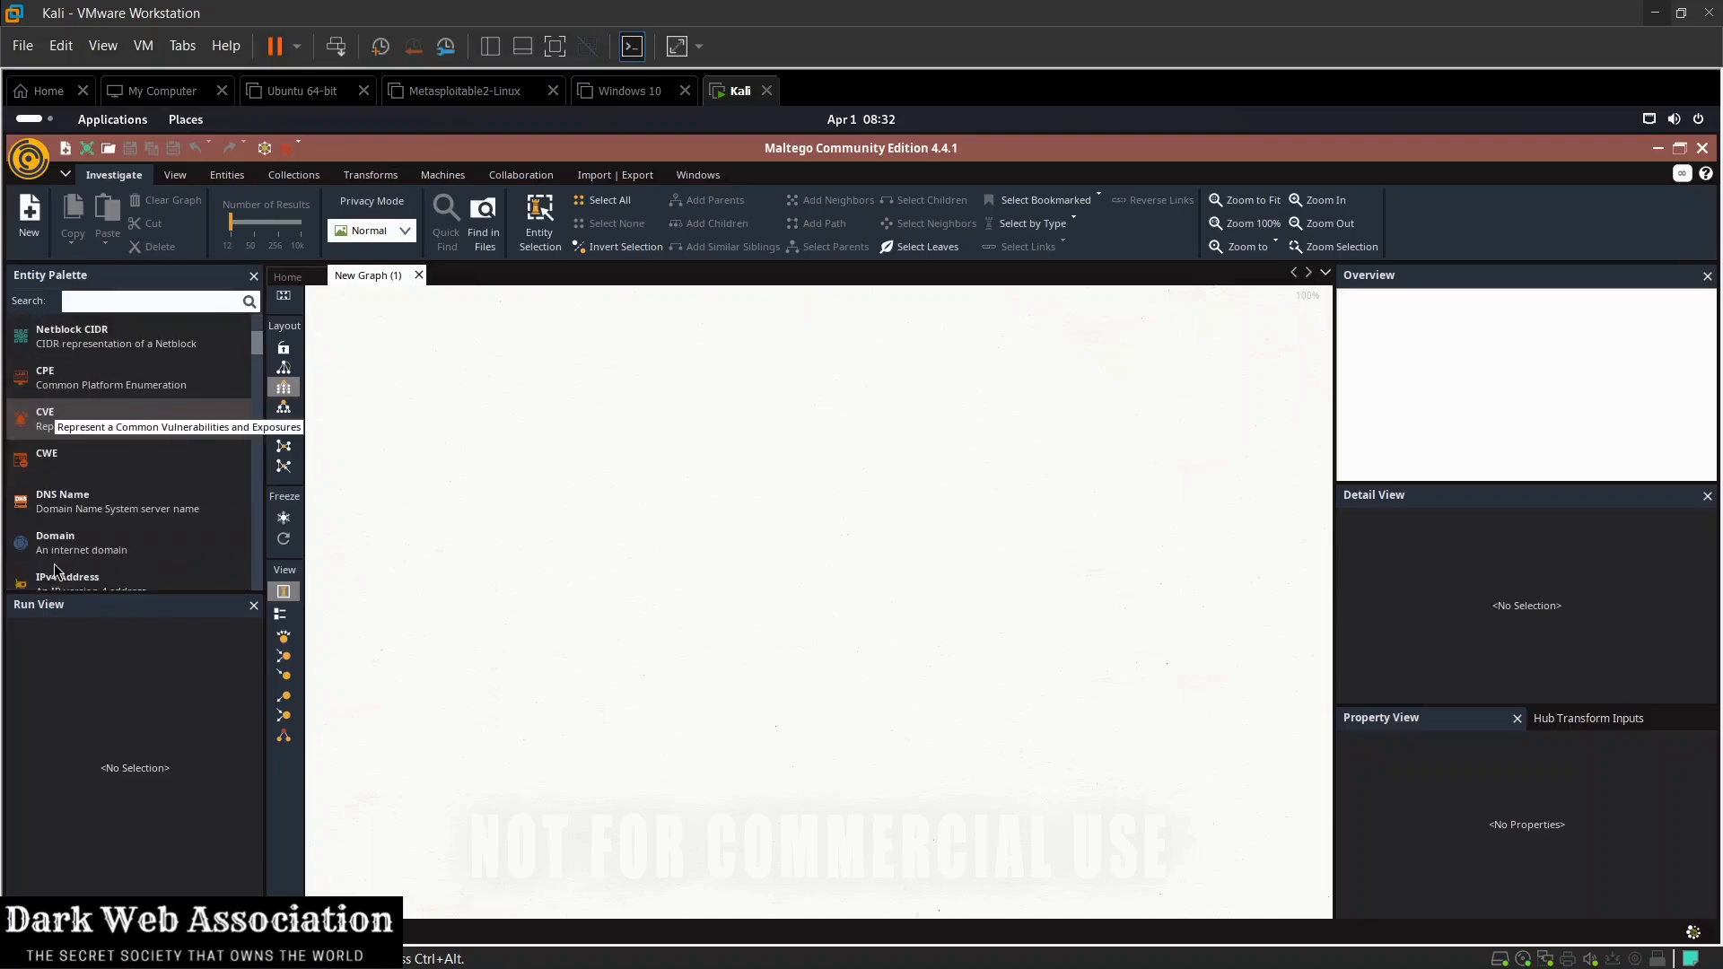
scroll(68, 552, "down", 2)
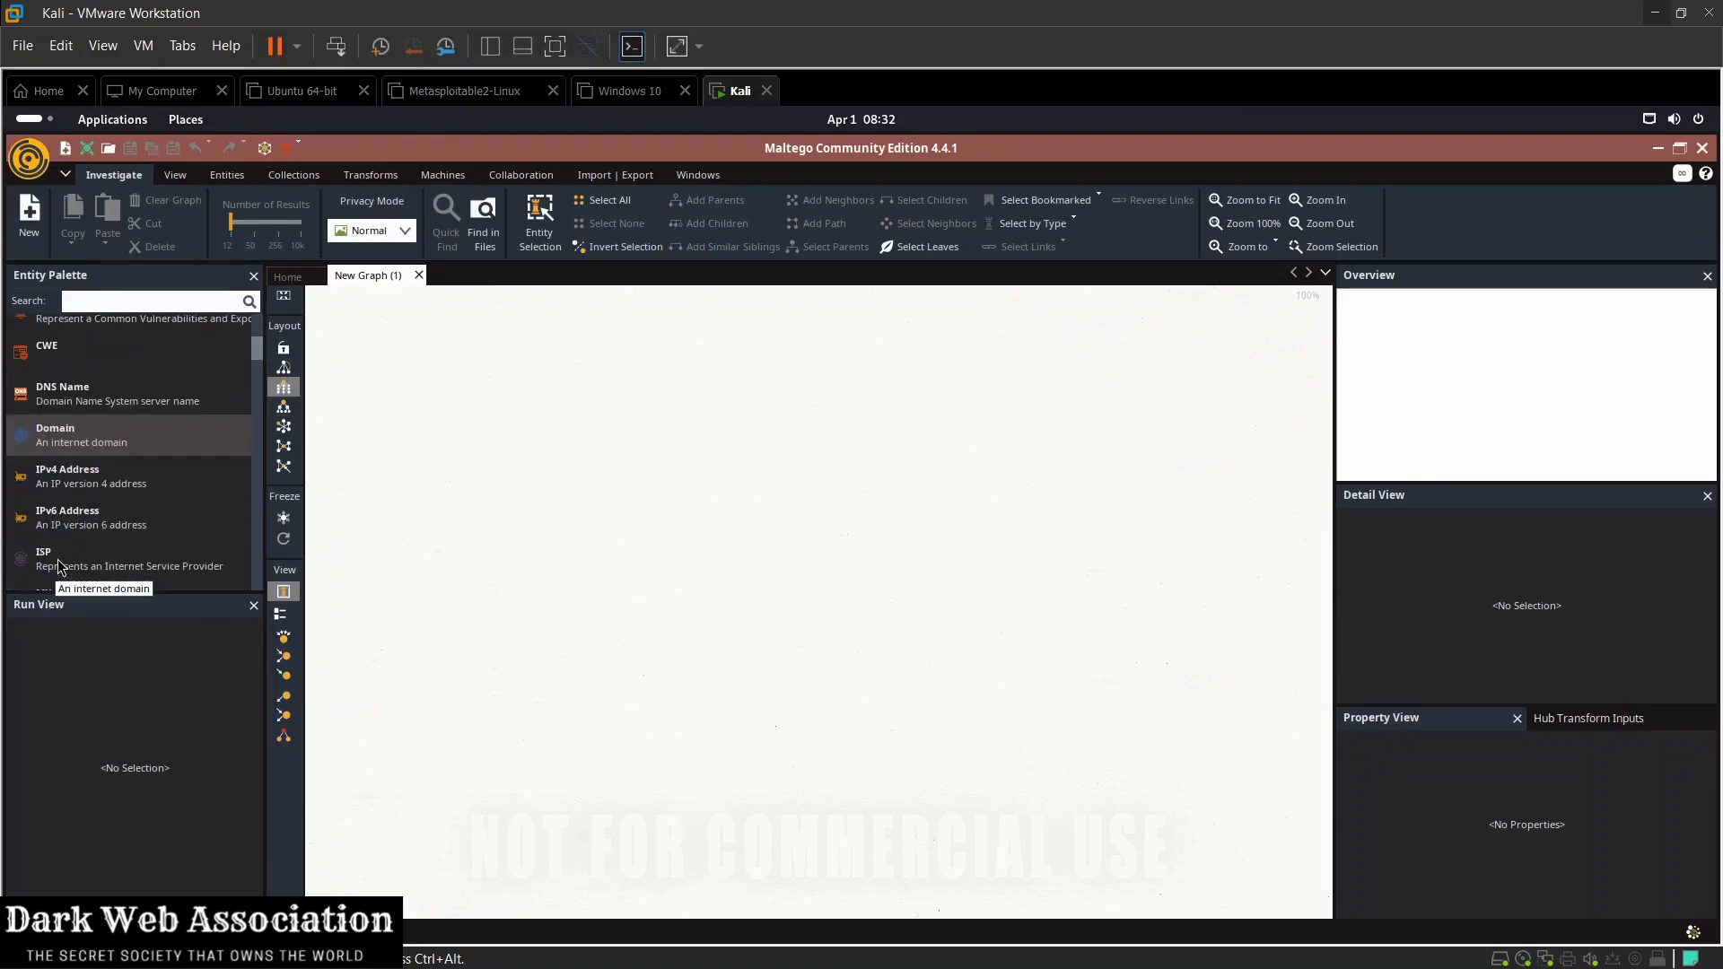
scroll(72, 540, "down", 3)
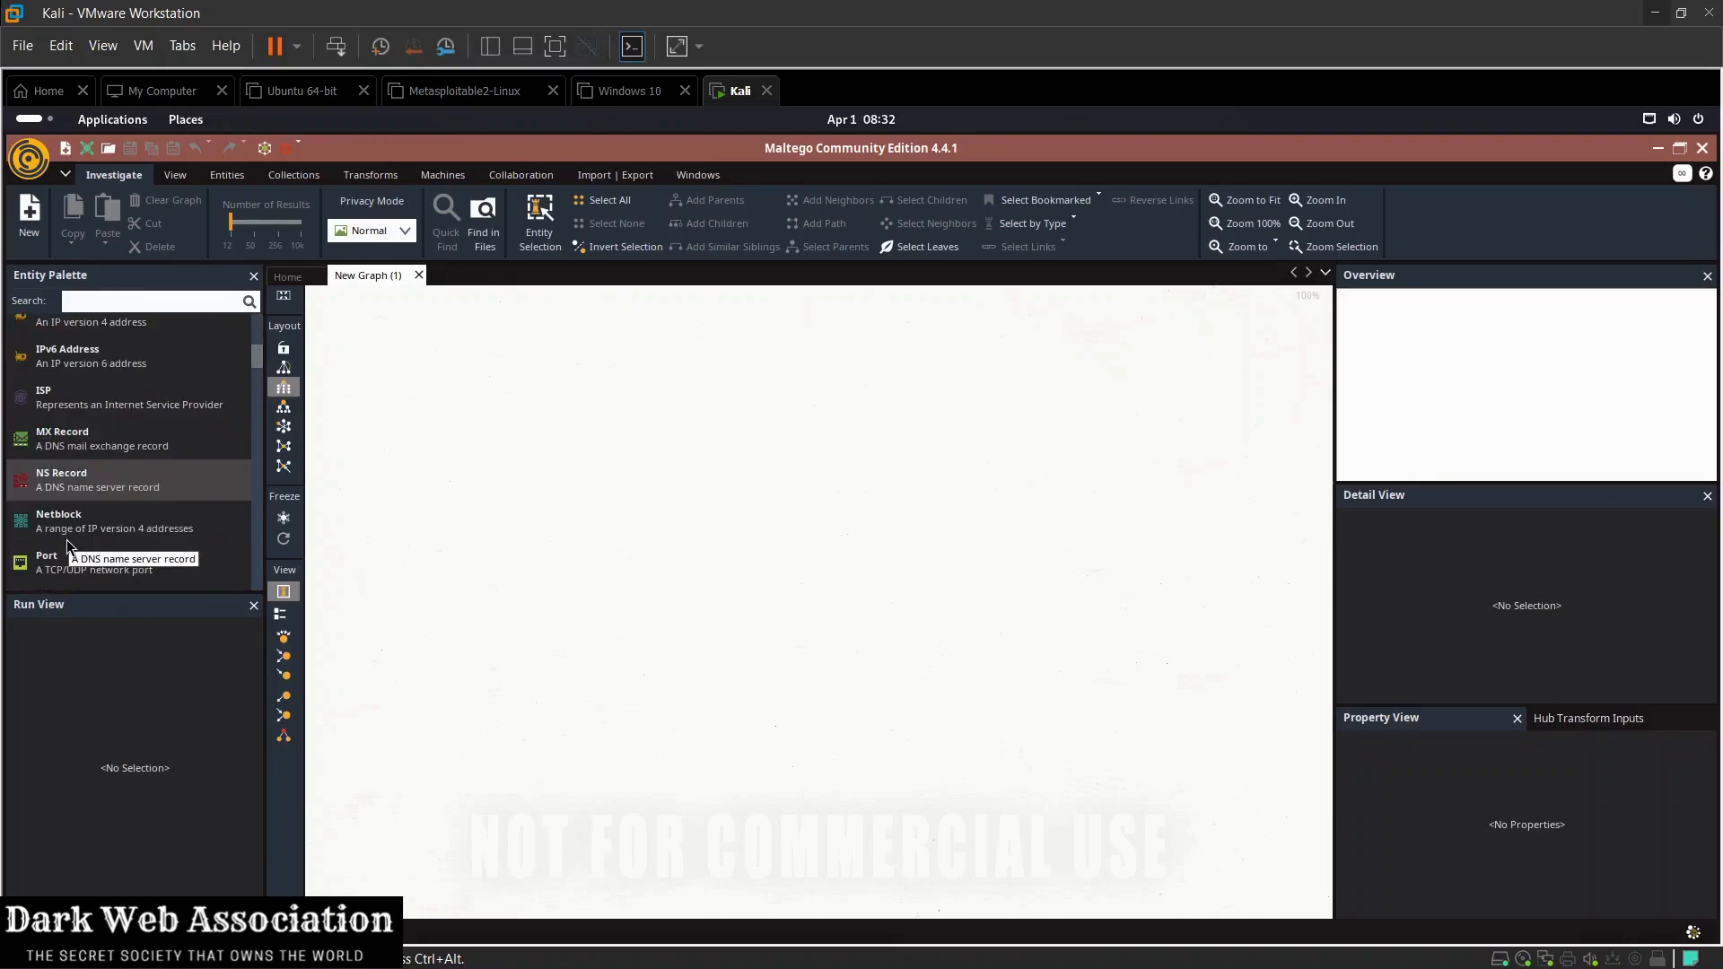
scroll(67, 545, "up", 2)
left_click_drag(100, 395, 689, 516)
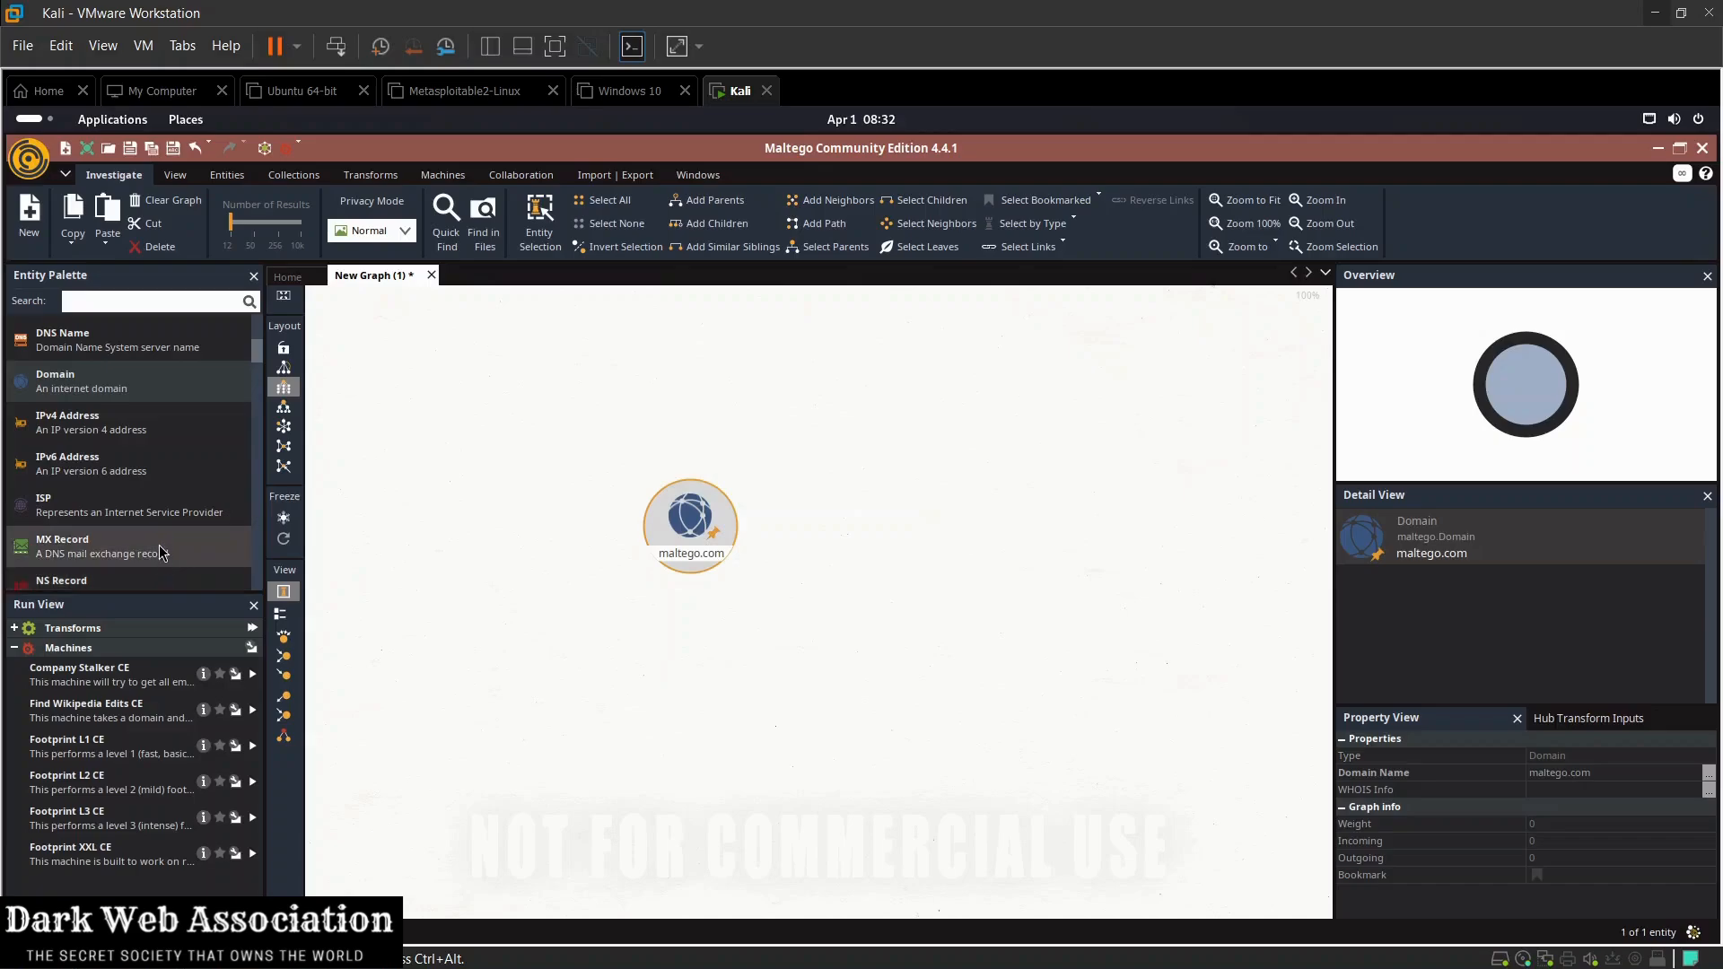
Step: Add a Person entity above and to the left of the domain and a Phone Number entity below it
scroll(162, 552, "down", 5)
scroll(162, 552, "down", 4)
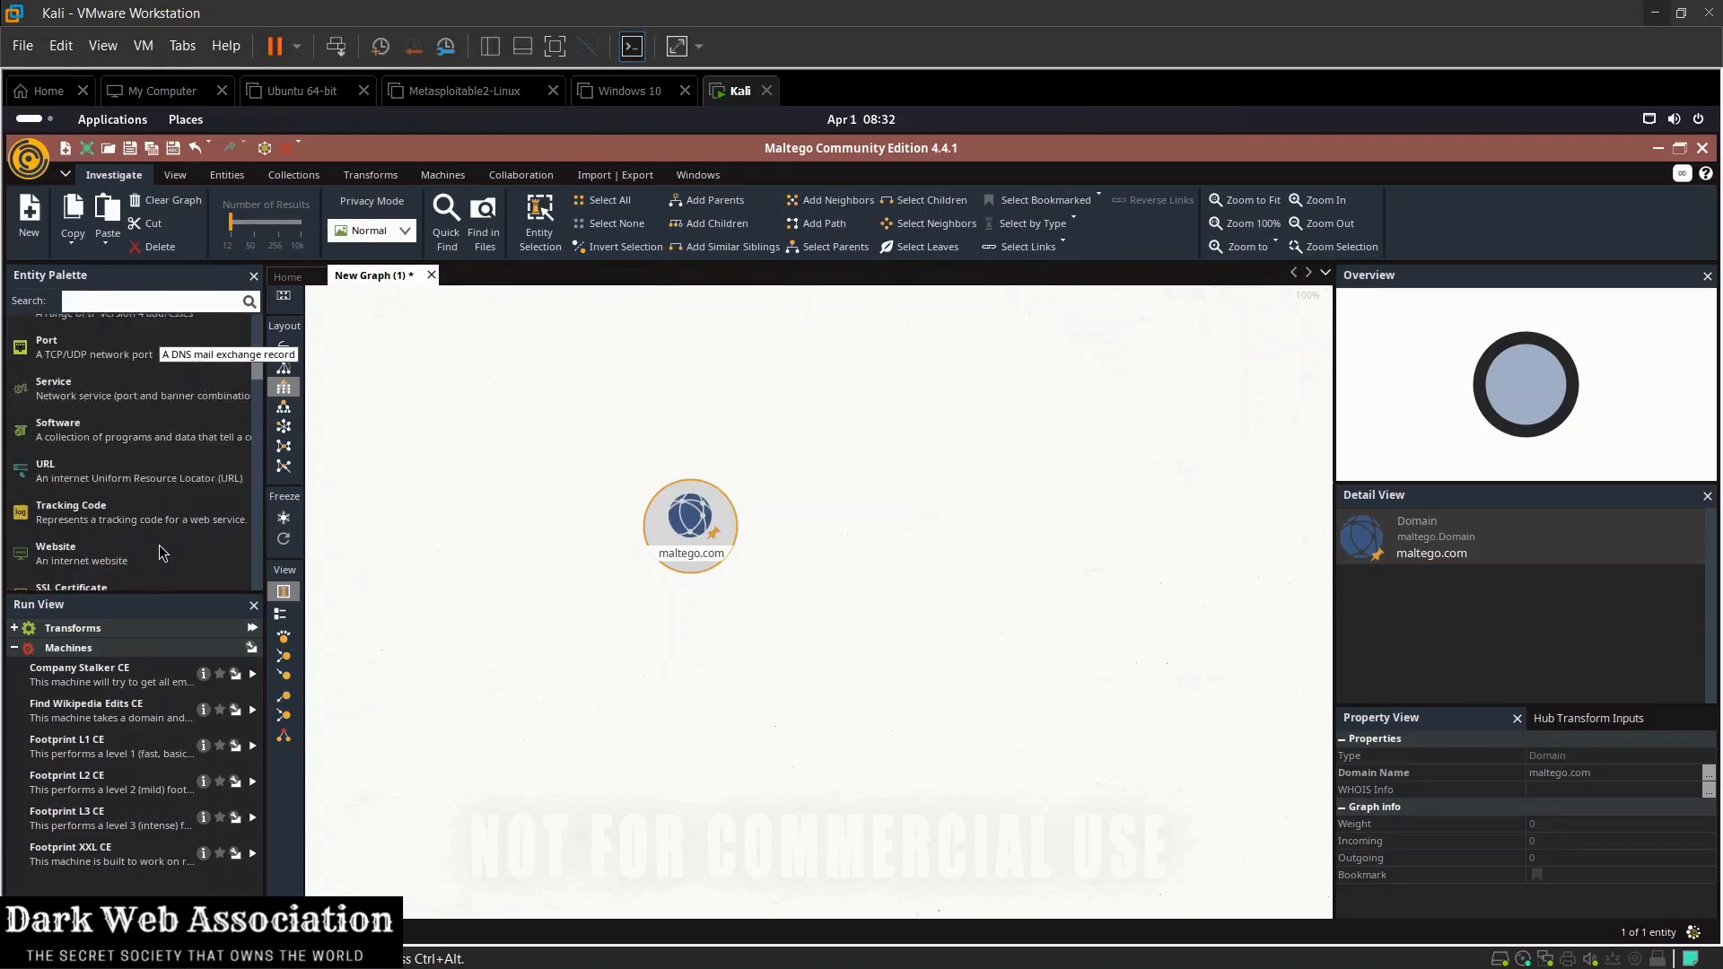
scroll(160, 551, "up", 3)
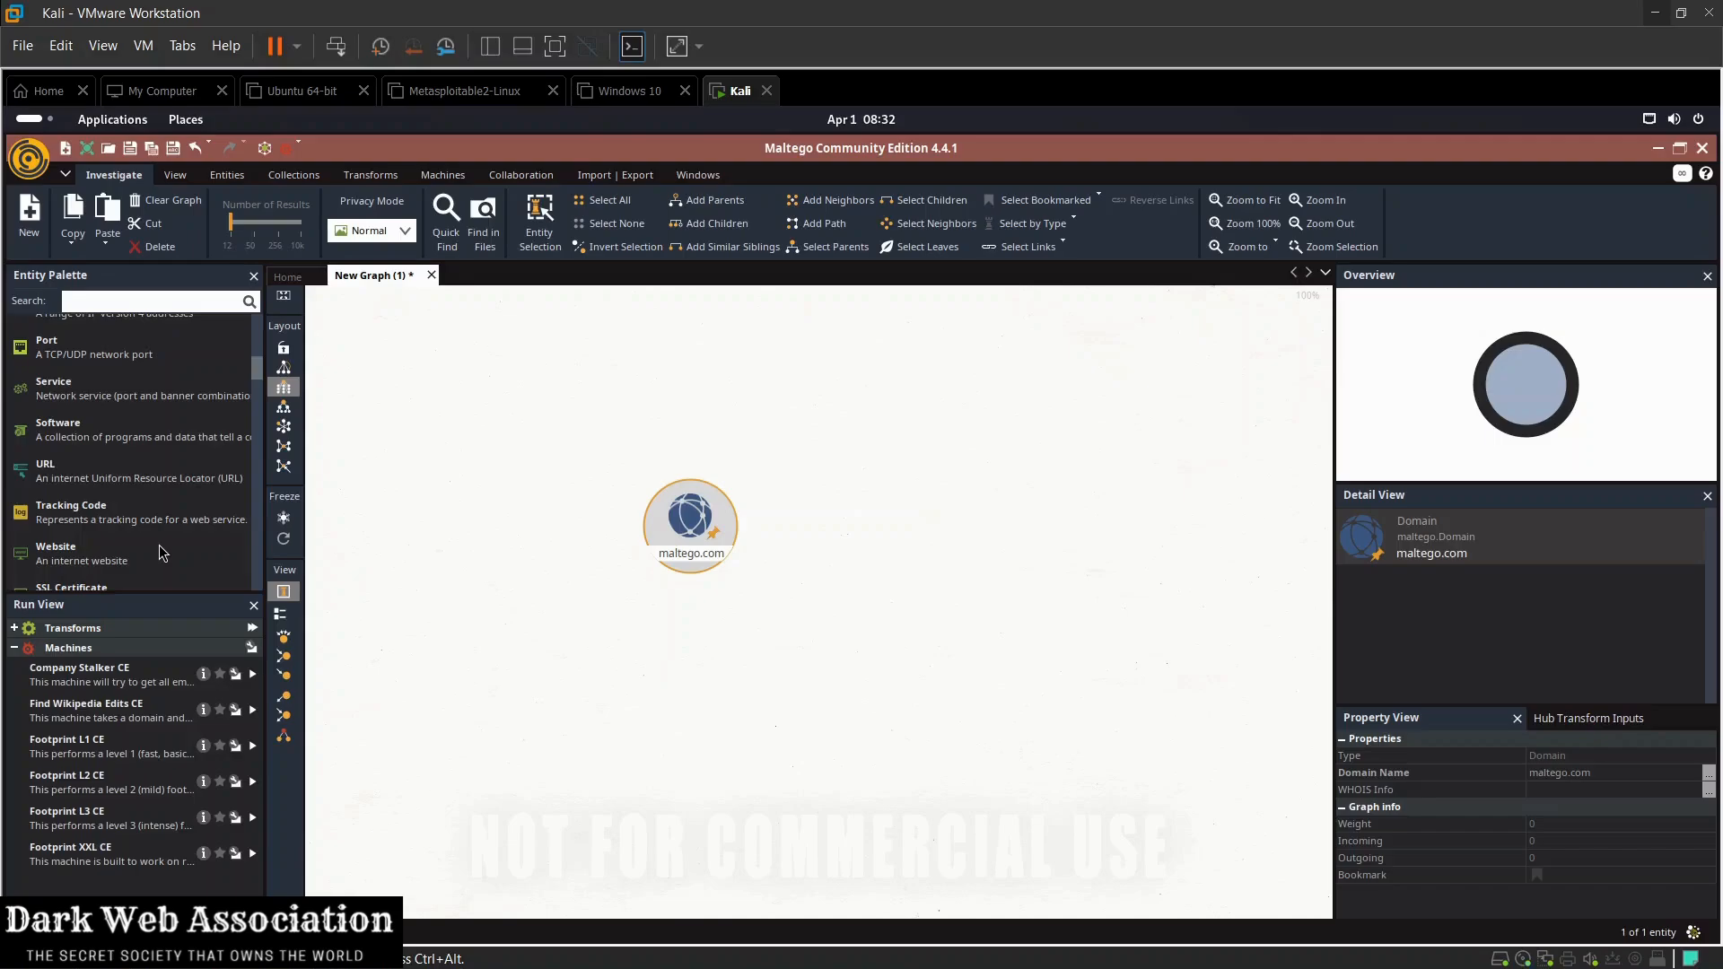
scroll(159, 545, "up", 10)
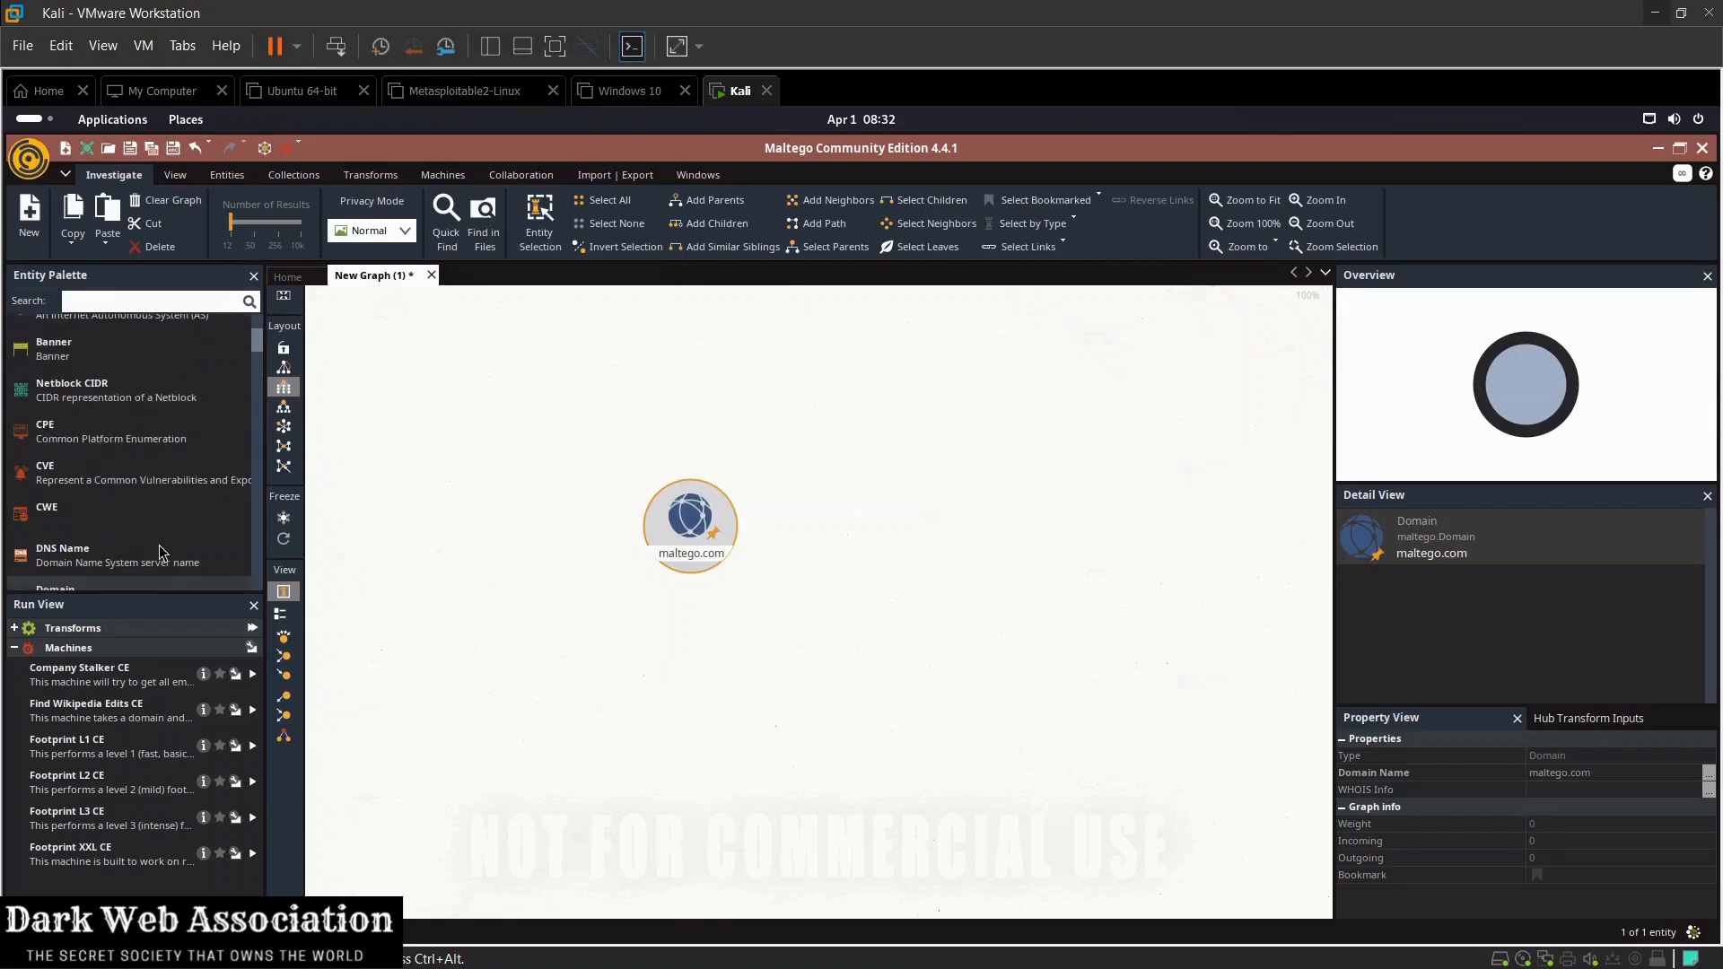
left_click(40, 406)
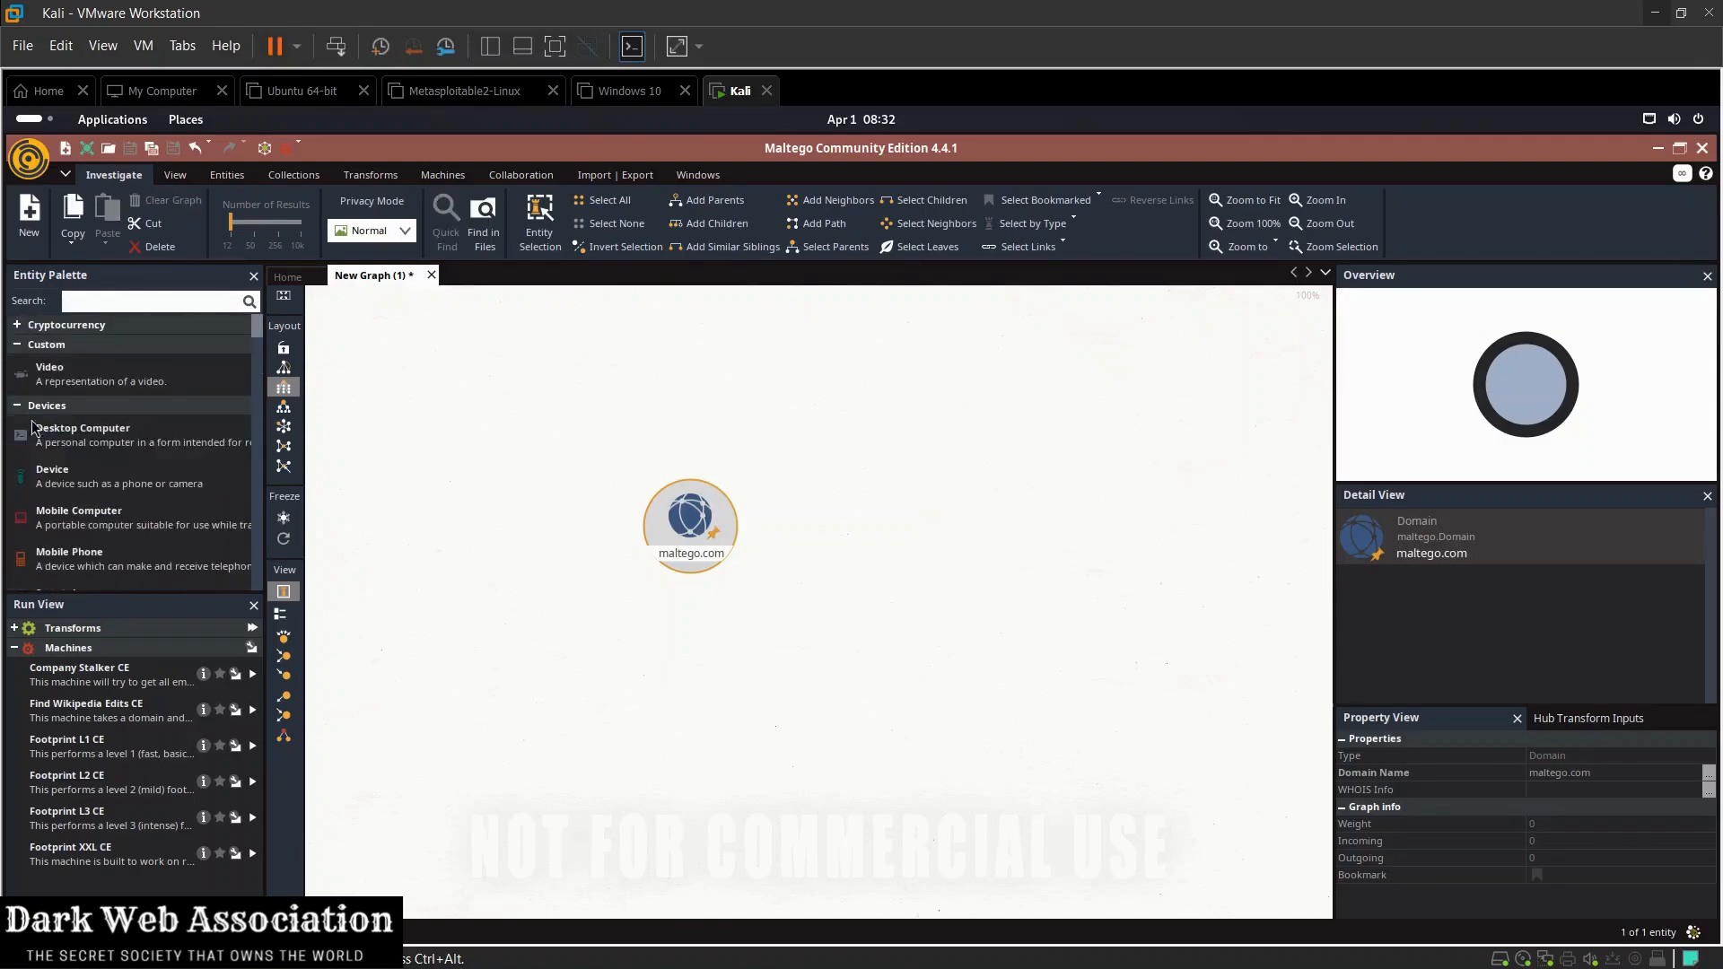
scroll(63, 498, "down", 8)
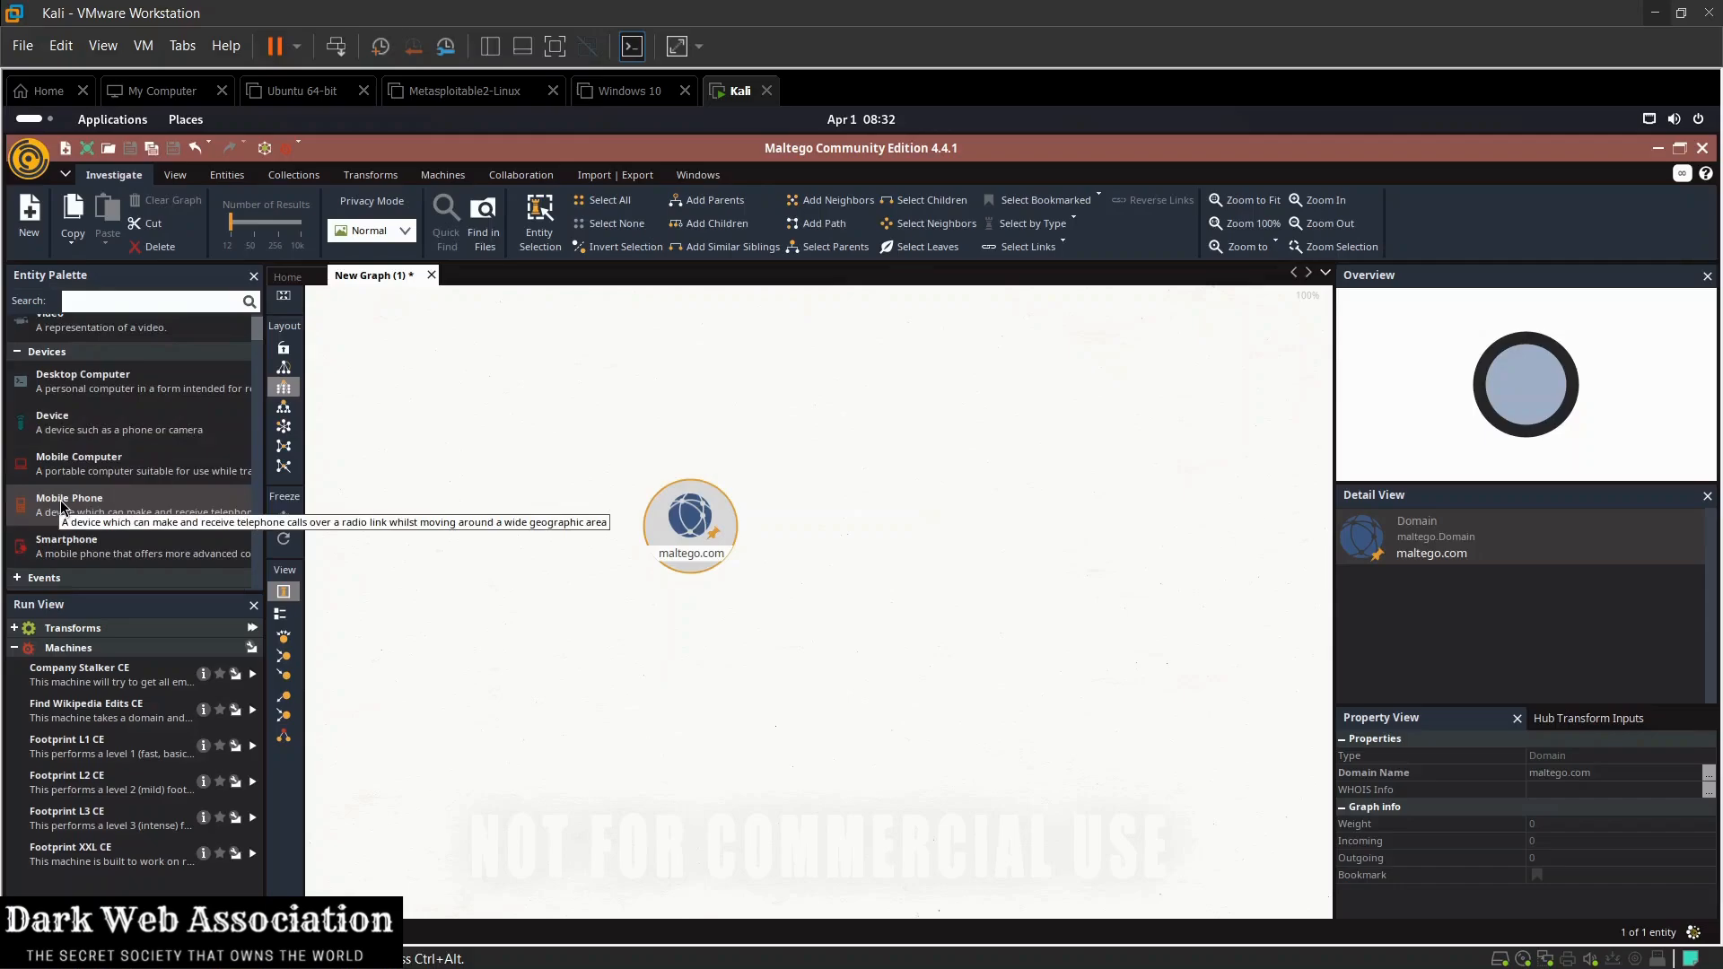
scroll(74, 495, "up", 4)
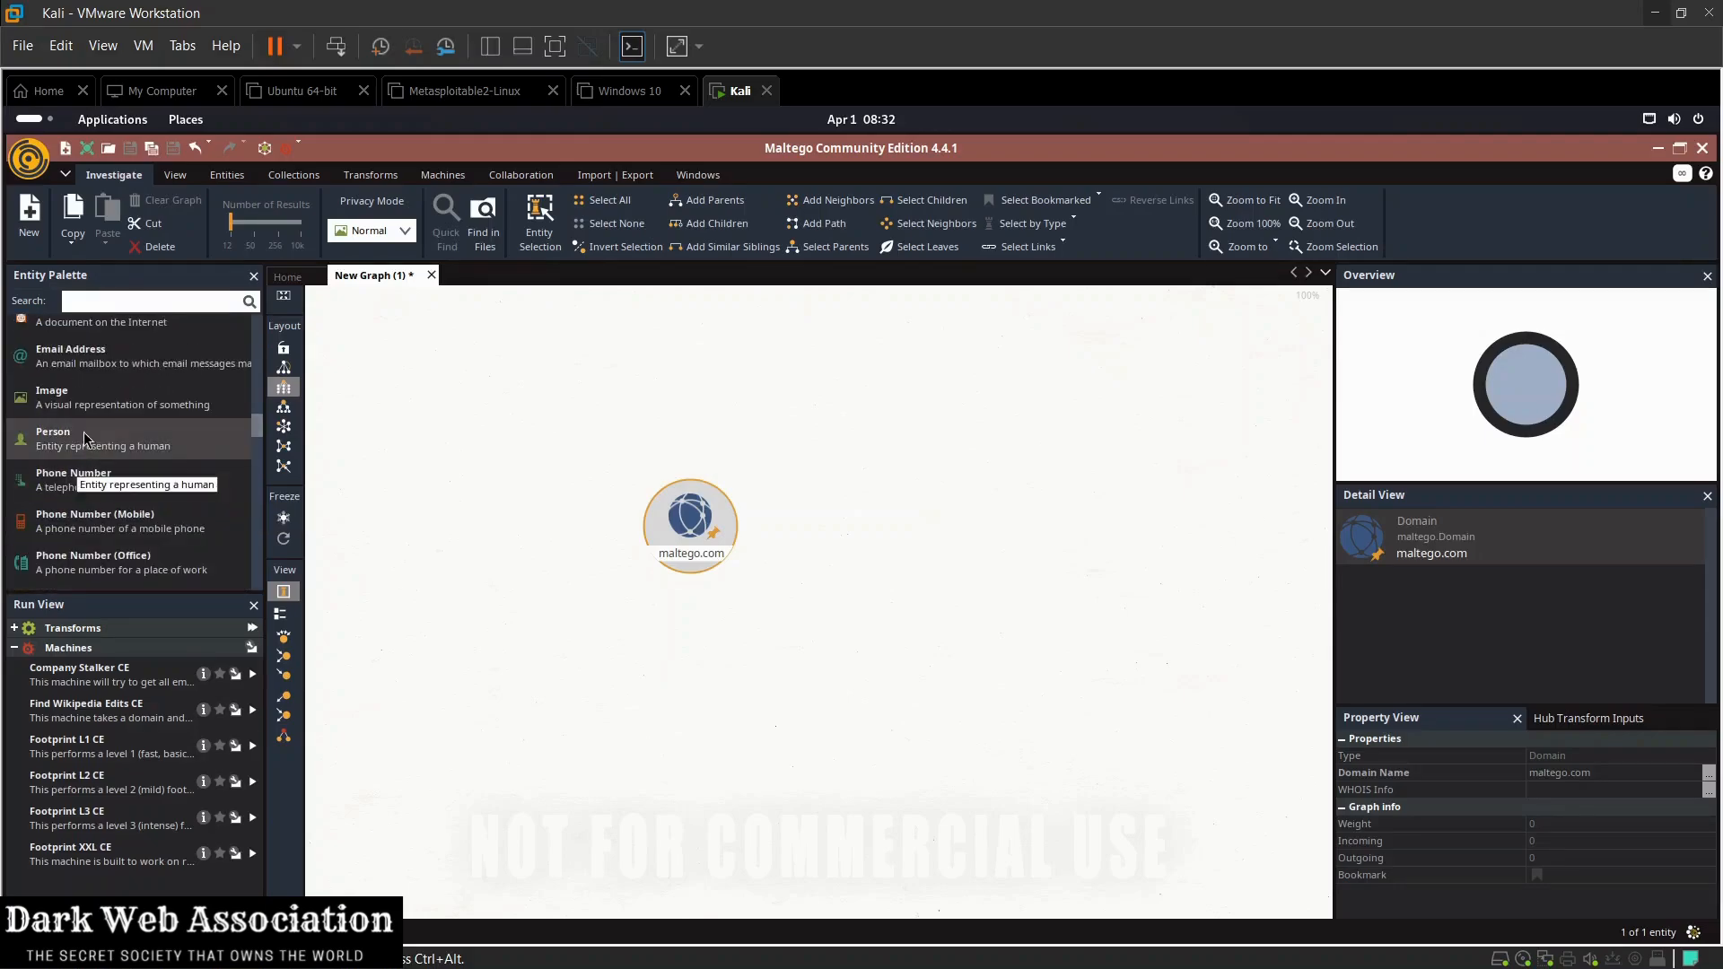
left_click_drag(189, 440, 531, 444)
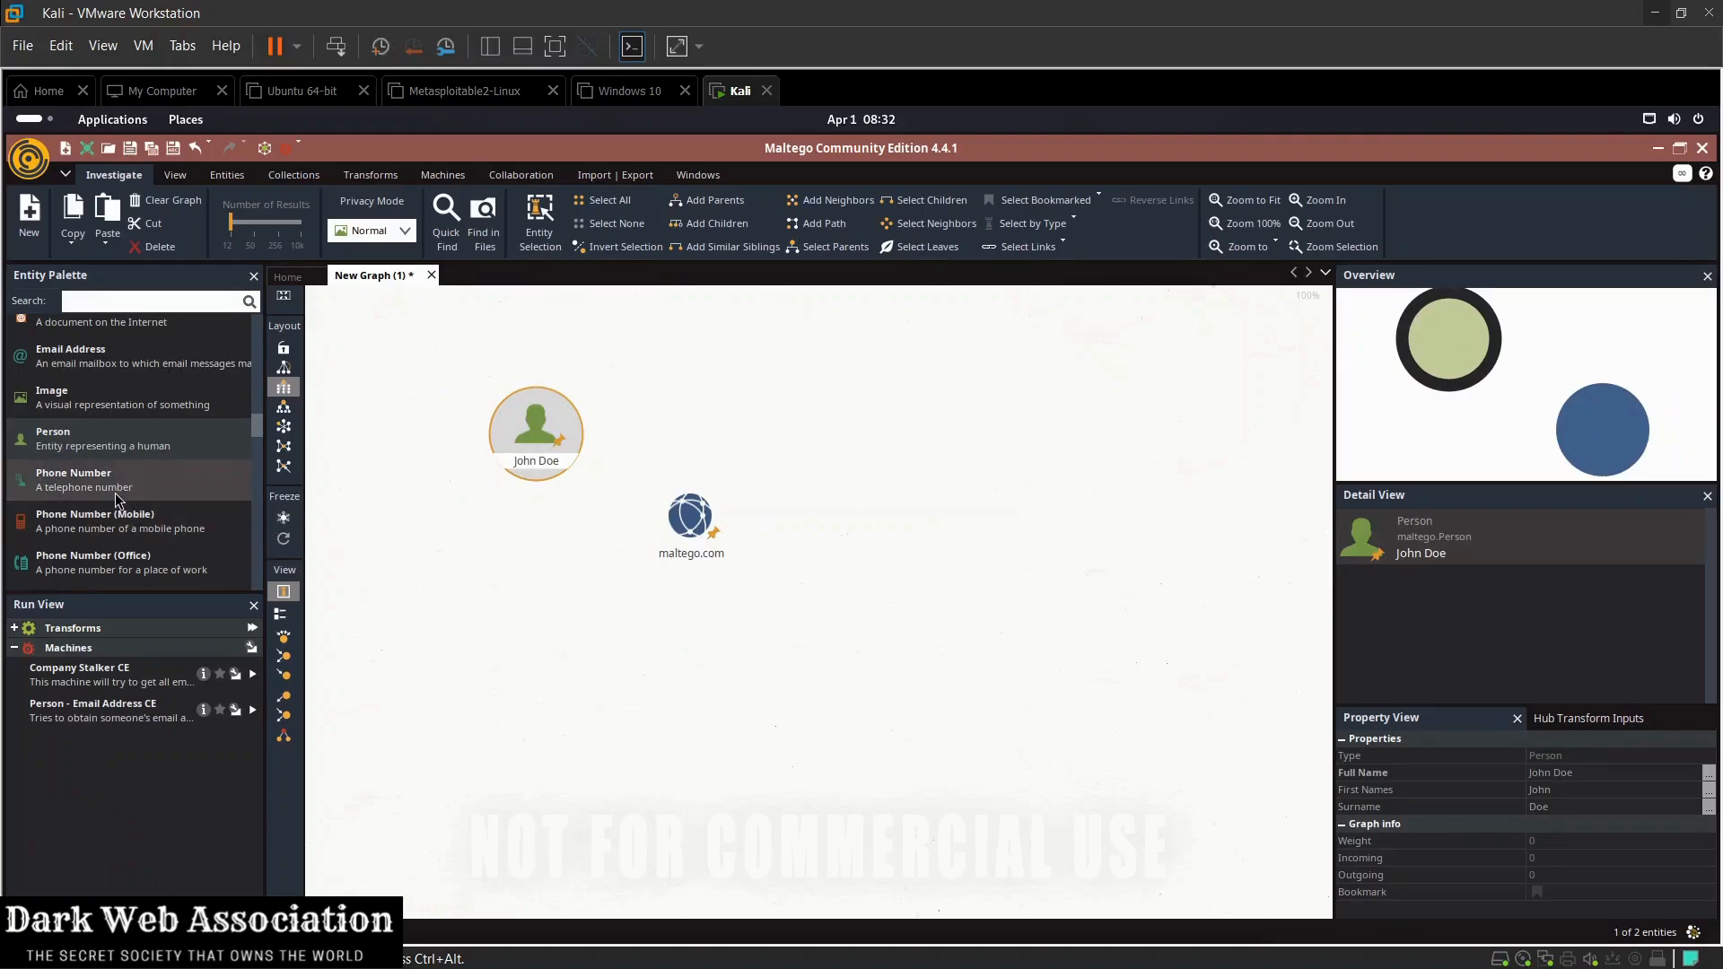
left_click_drag(135, 480, 715, 764)
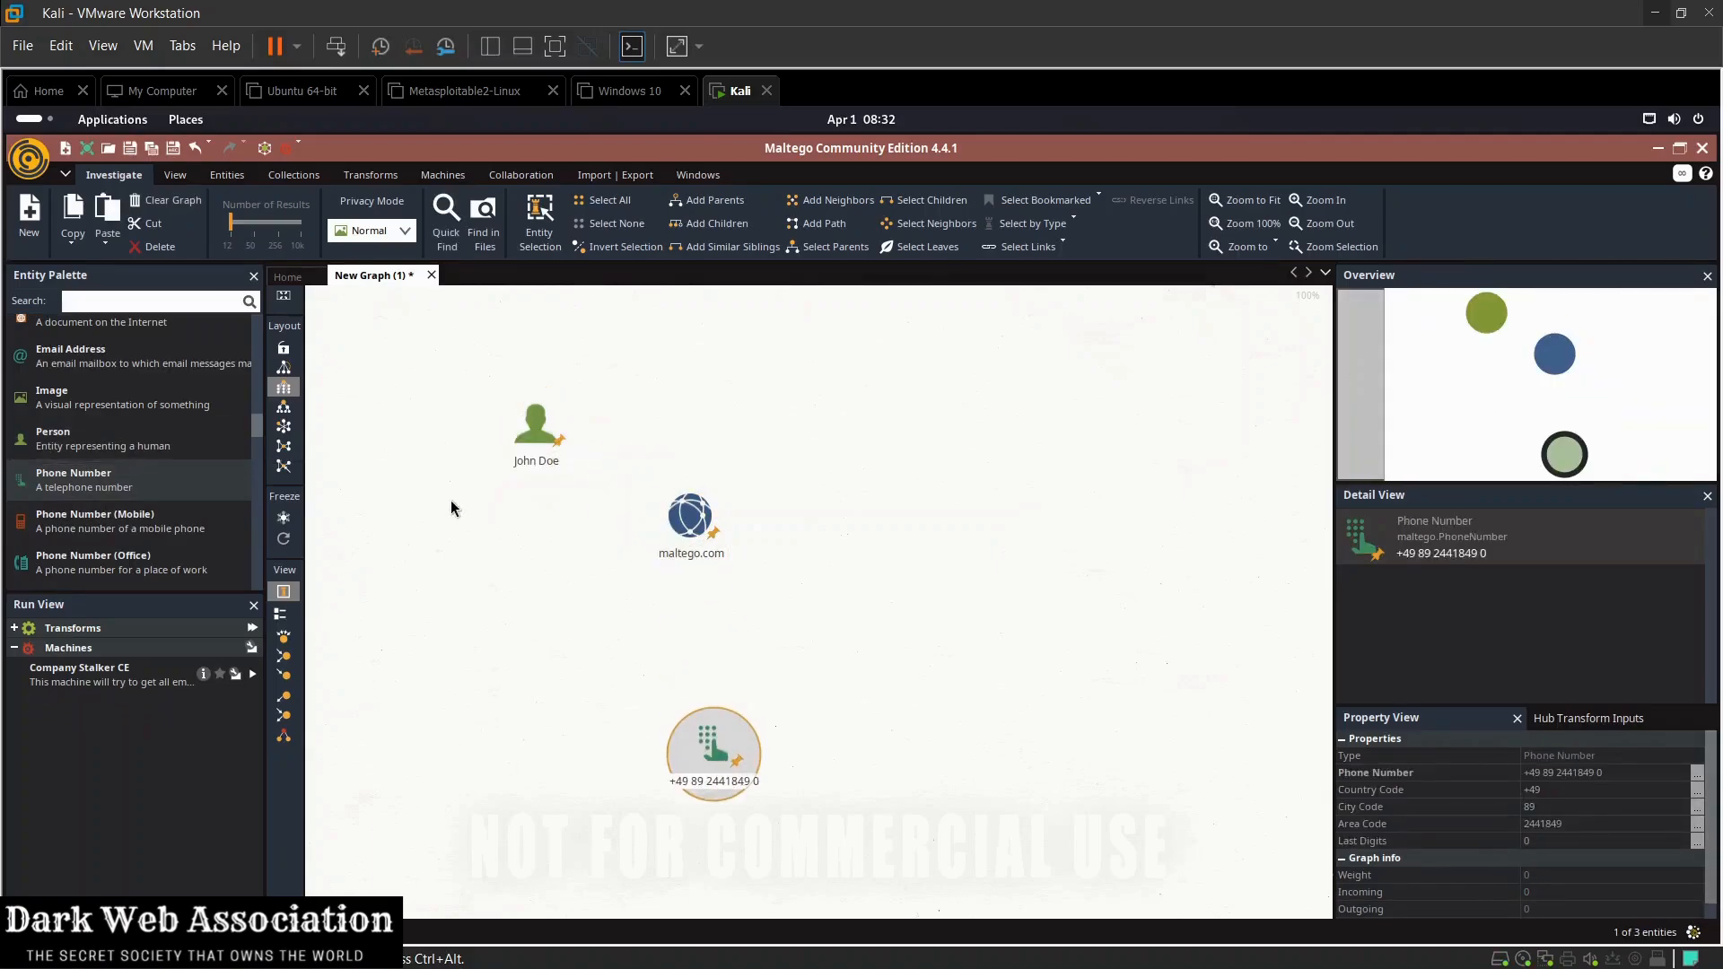
Step: Add an Affiliation - Facebook entity to the graph, well to the right of the domain
scroll(101, 473, "down", 5)
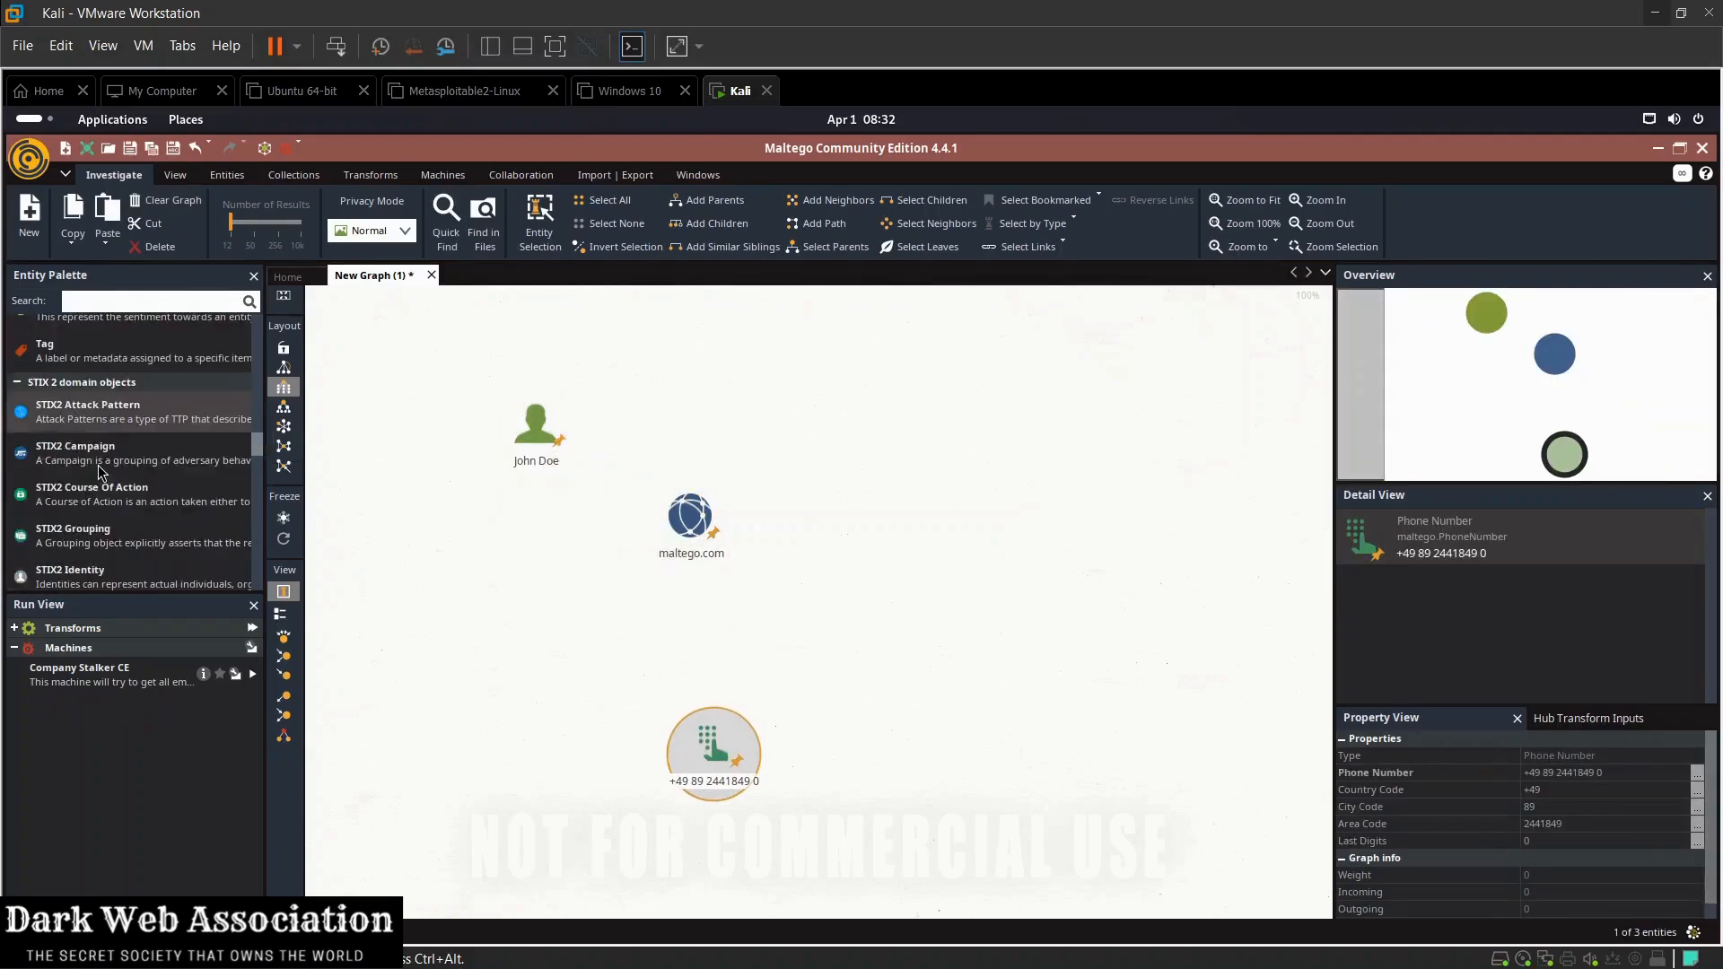
scroll(101, 473, "down", 10)
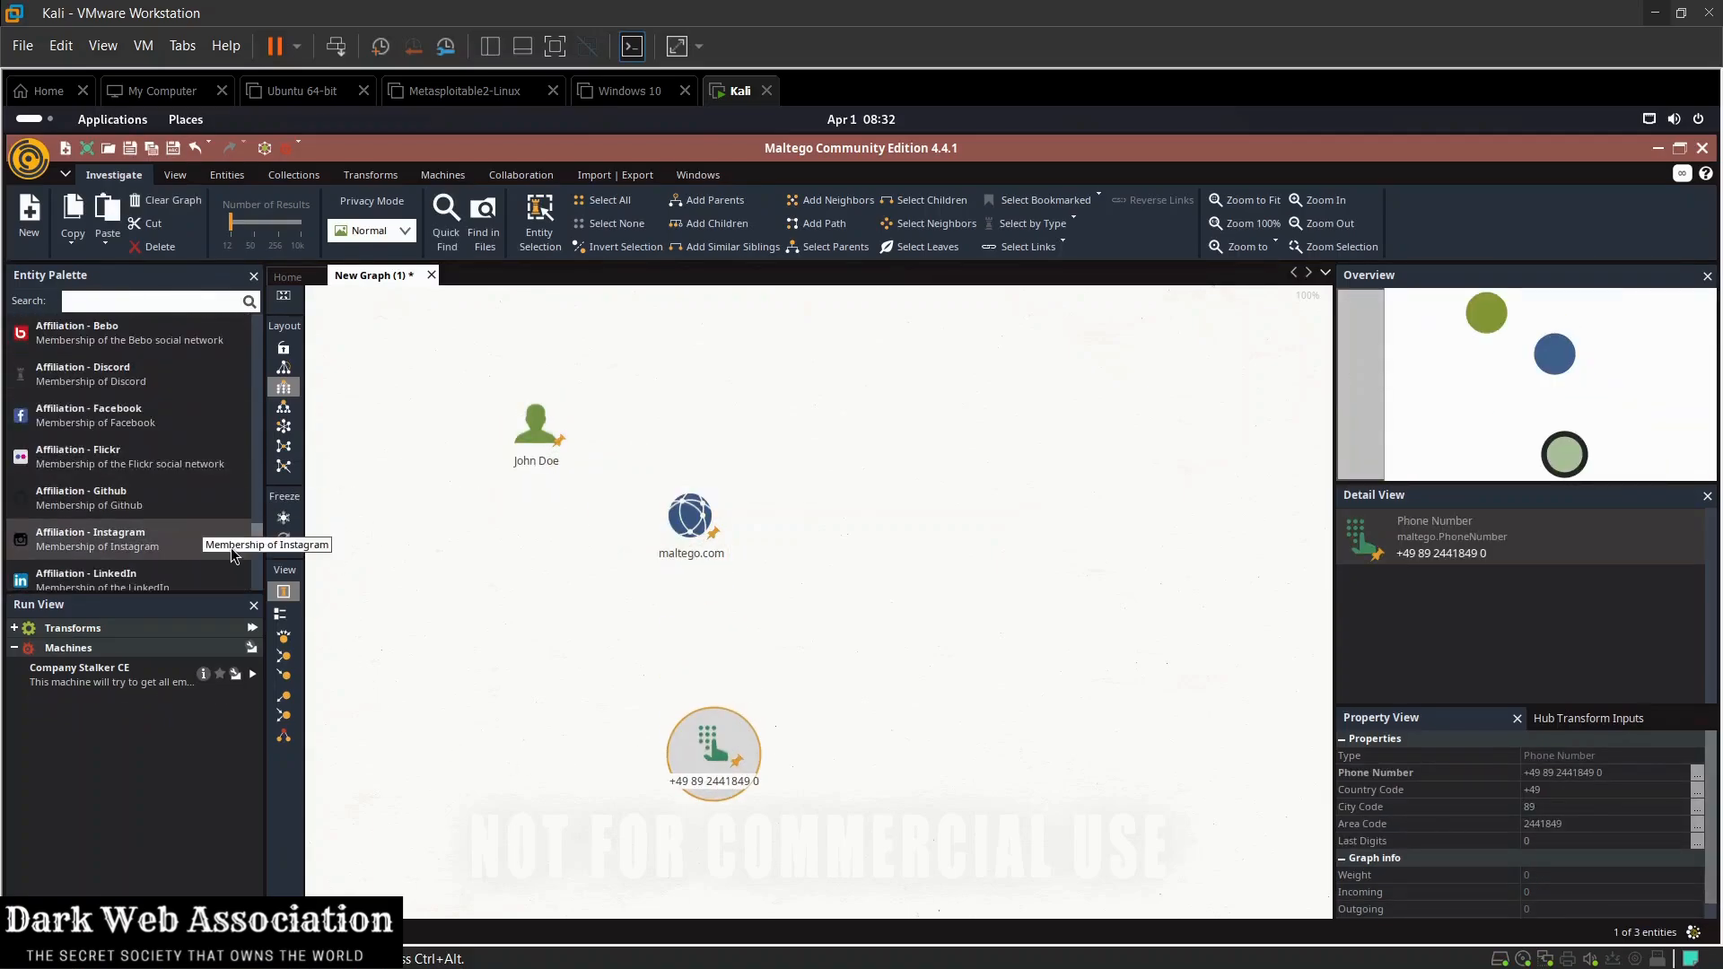
mouse_move(257, 538)
left_mouse_down()
mouse_move(256, 559)
mouse_move(259, 518)
mouse_move(259, 537)
left_mouse_up()
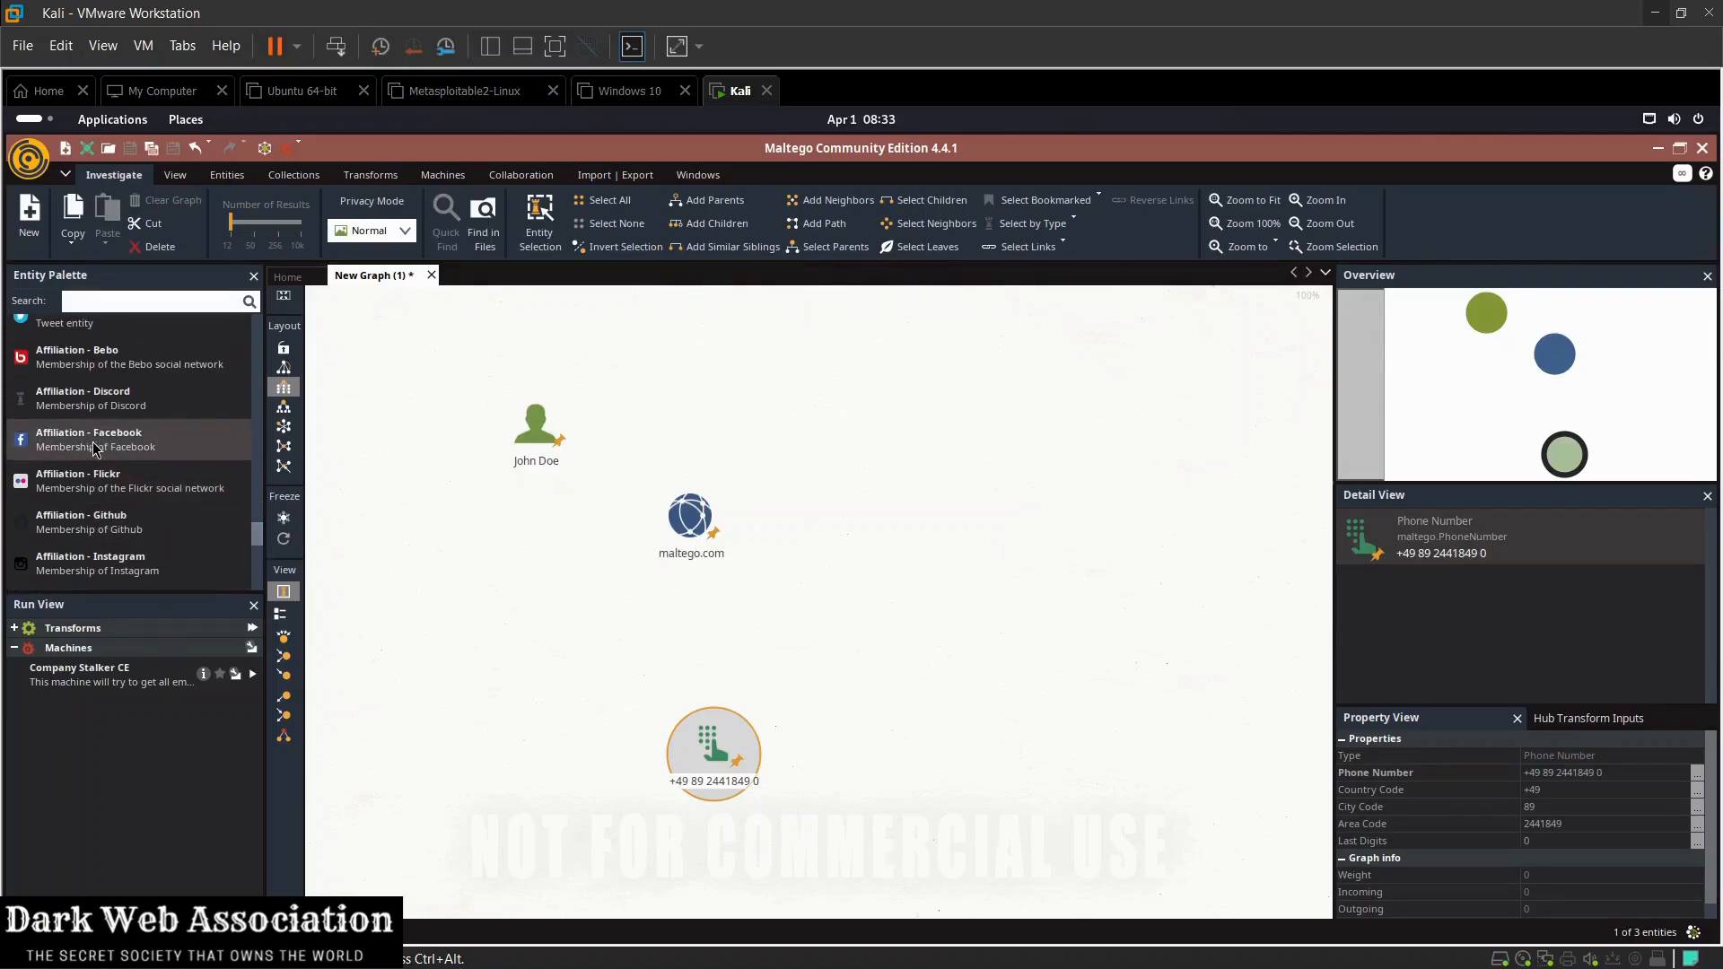
left_click_drag(95, 449, 1093, 463)
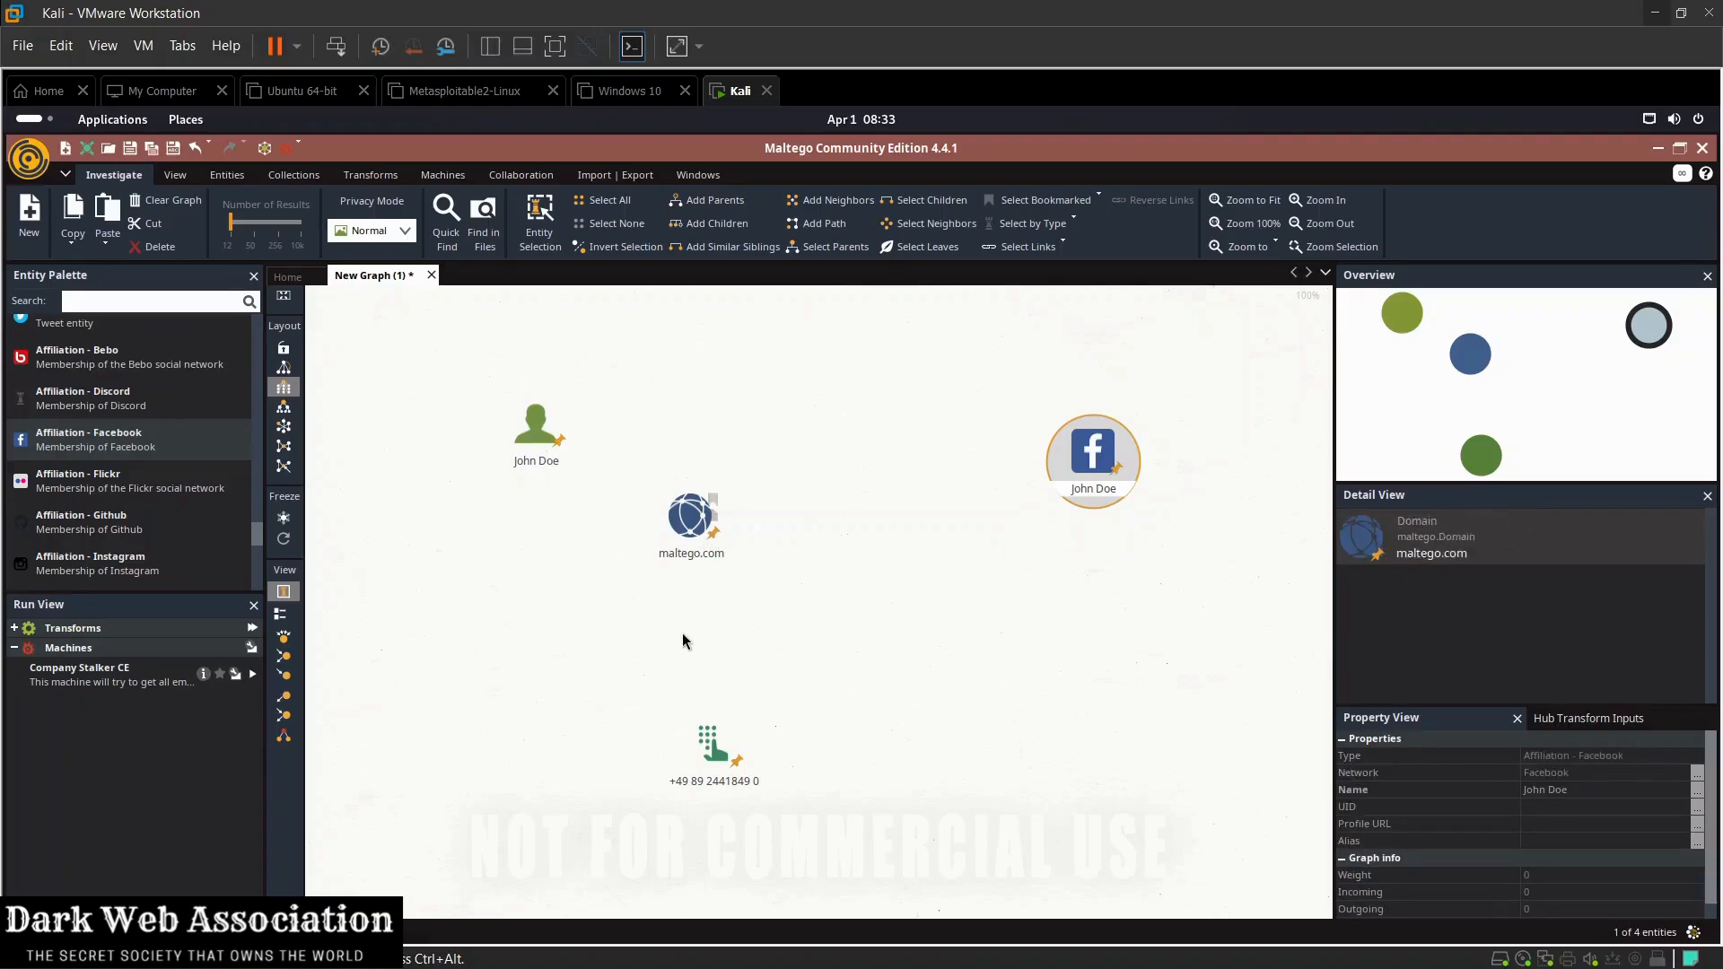
Step: Check the maltego.com entity's Domain Name property and add a Website entity below the Facebook affiliation
left_click(687, 536)
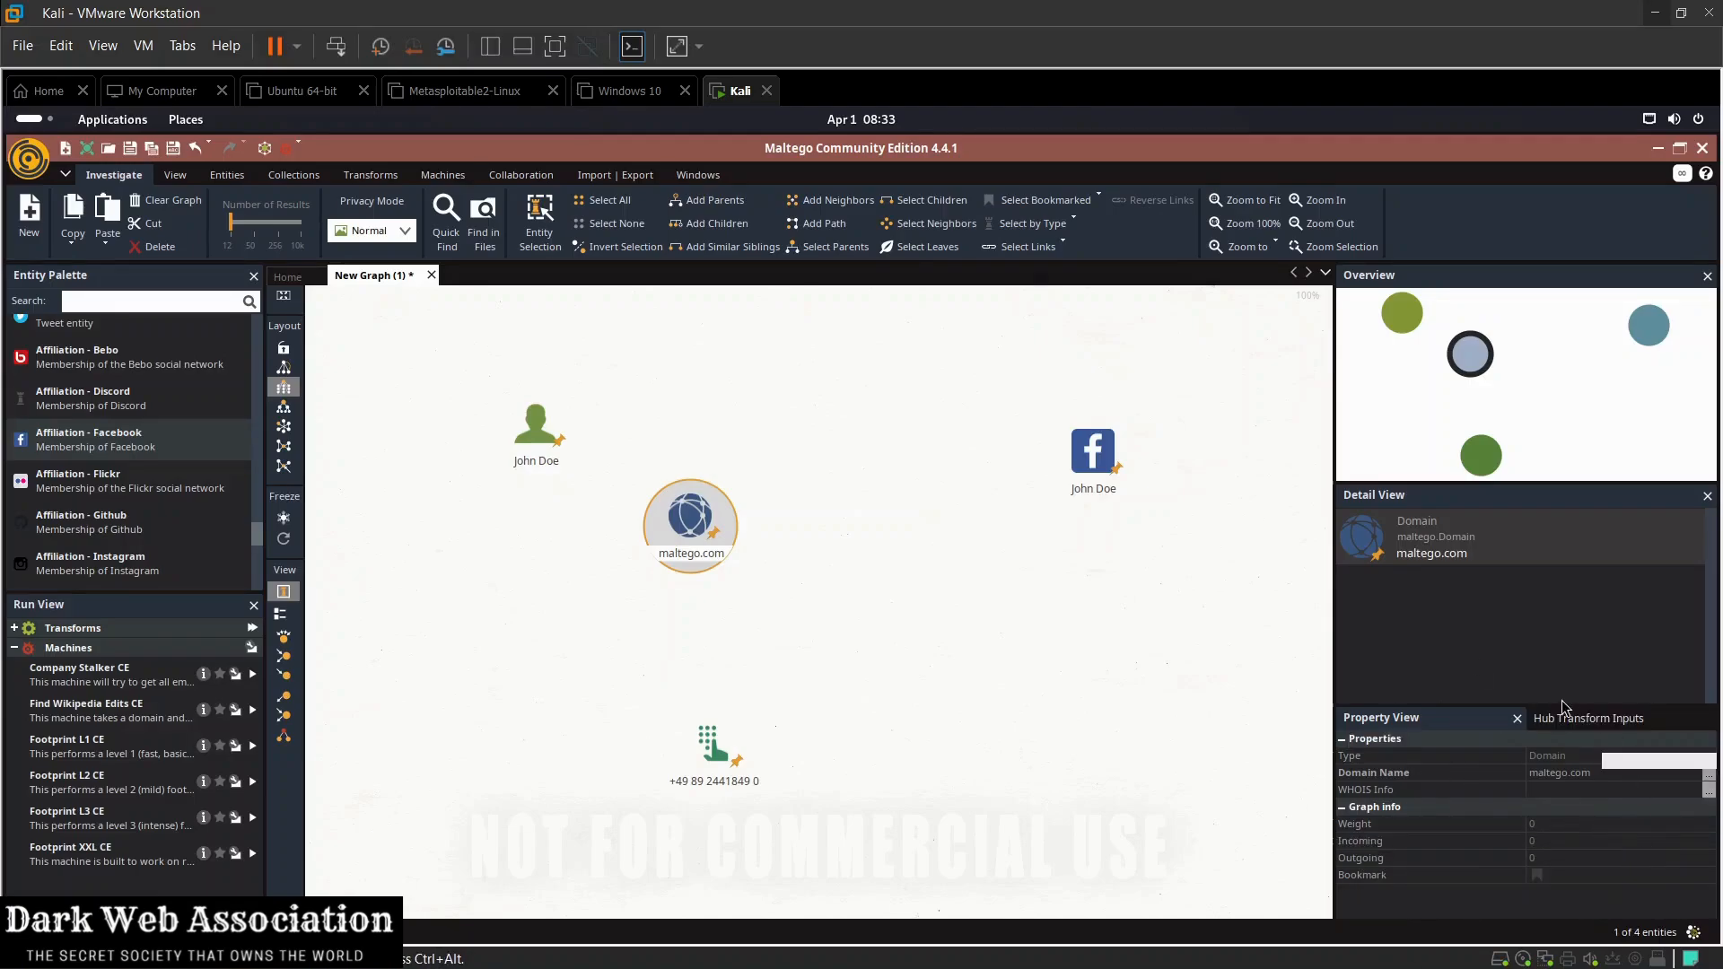
left_click(1550, 777)
scroll(99, 414, "up", 10)
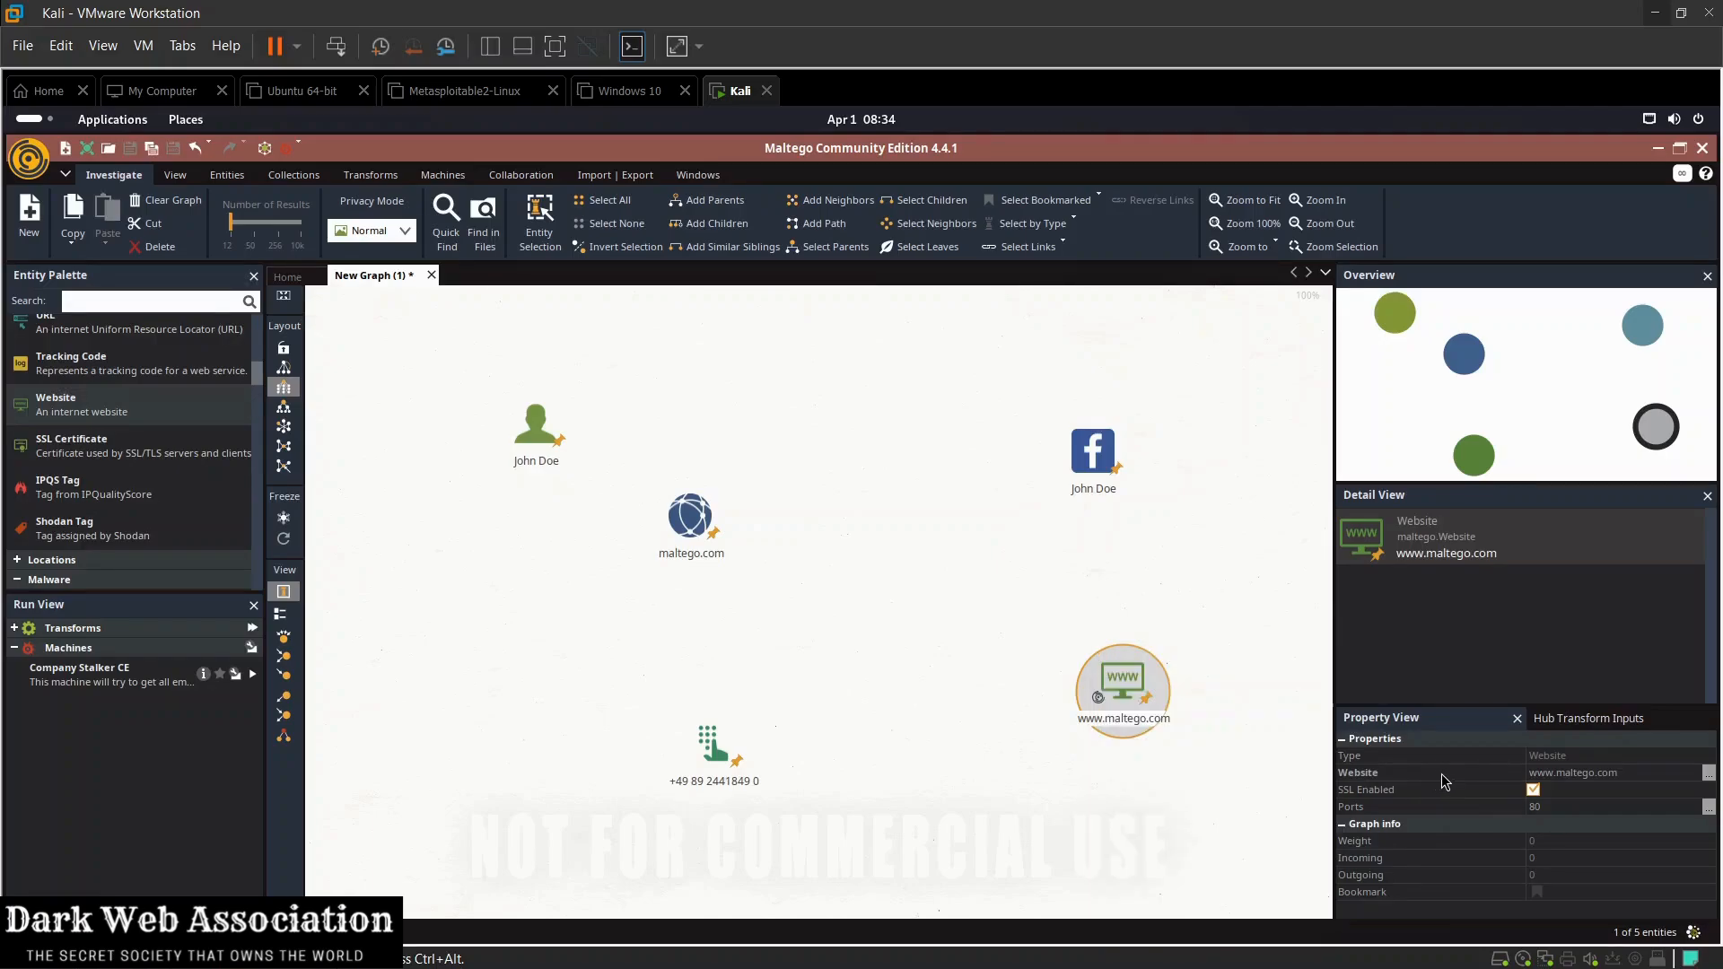
right_click(1563, 772)
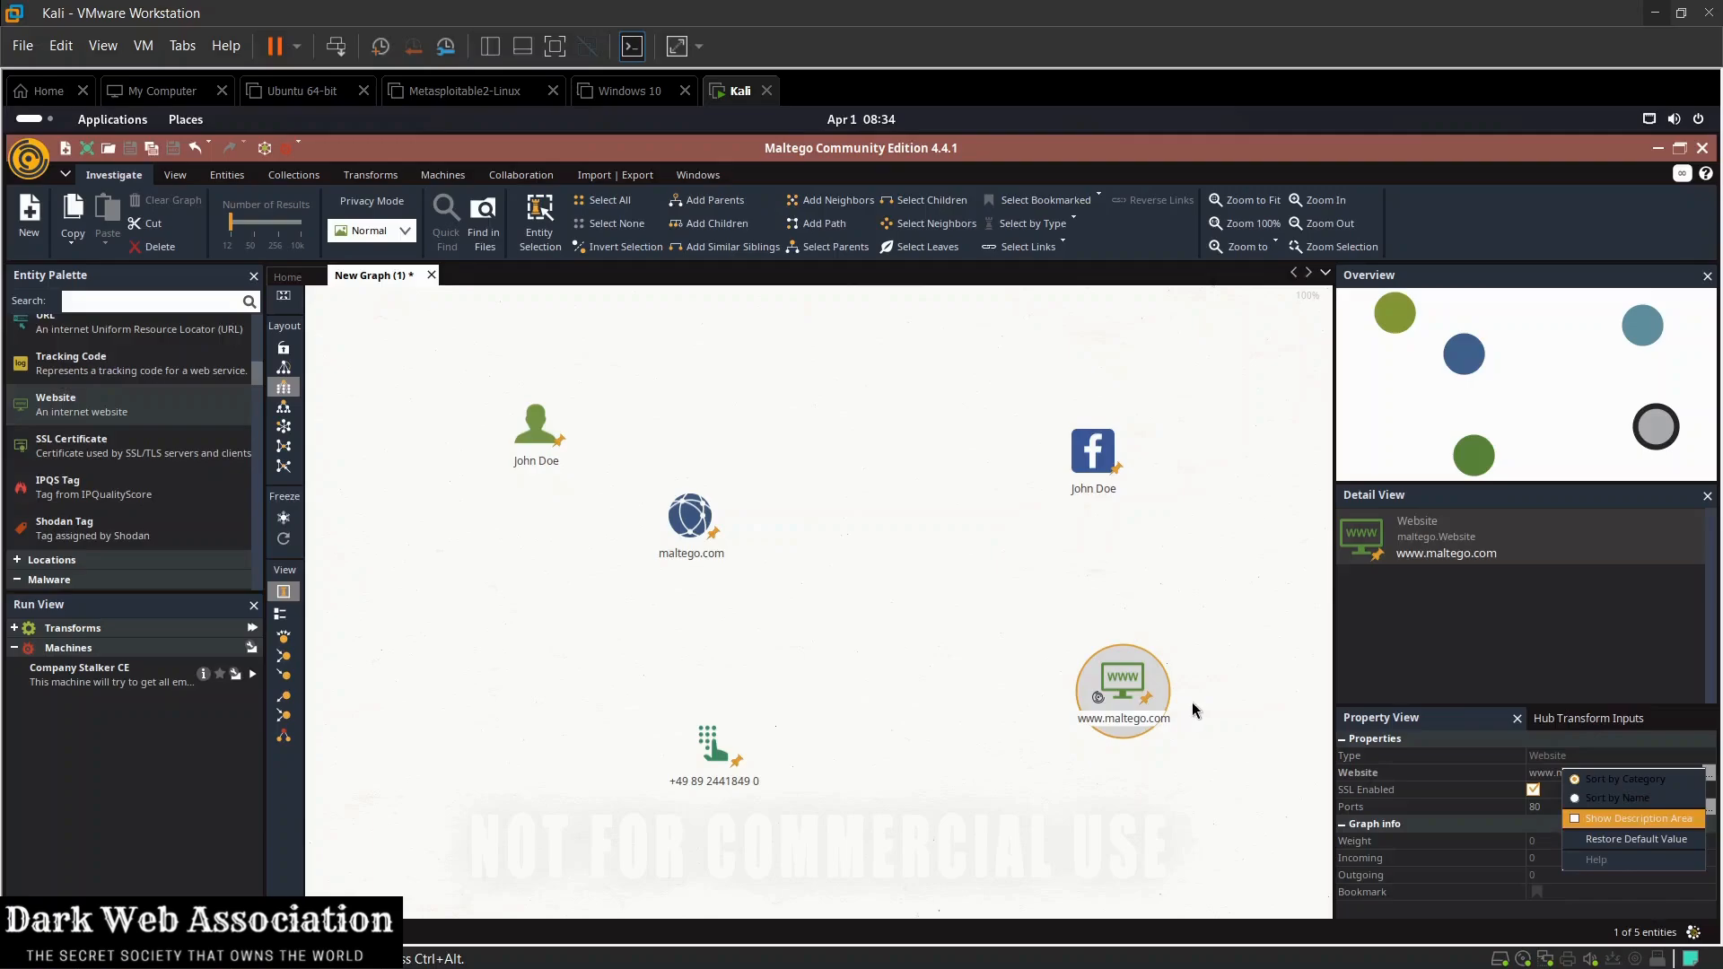
left_click(1123, 697)
right_click(1123, 696)
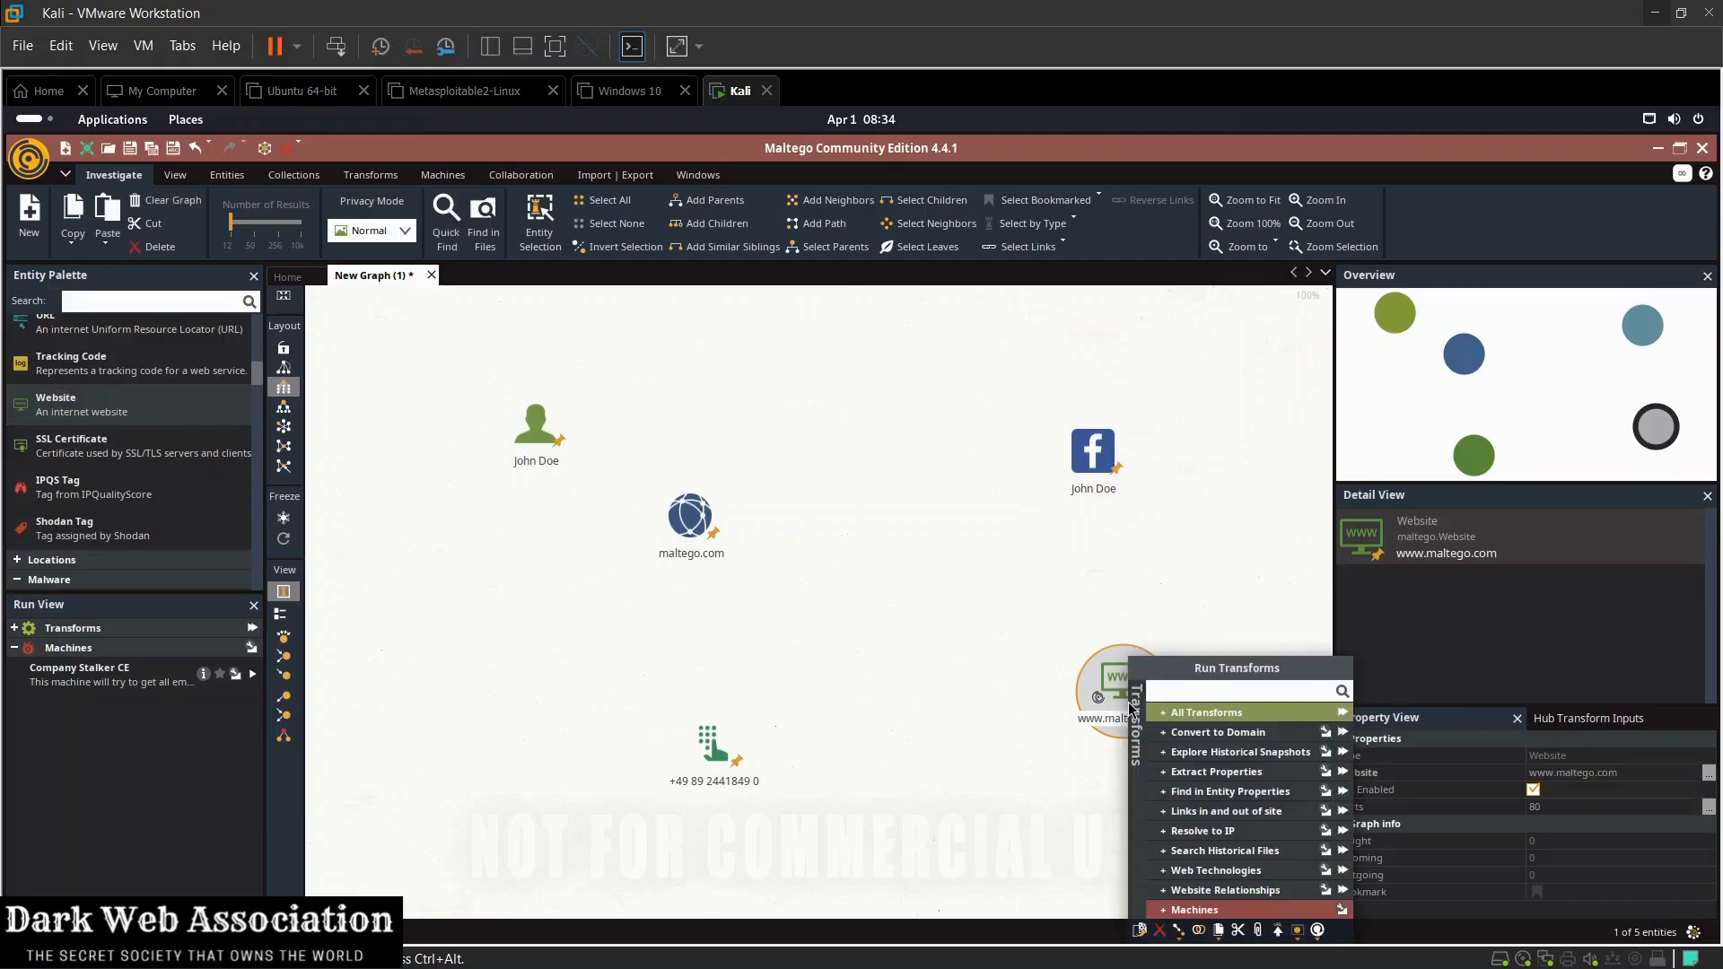
left_click(1059, 746)
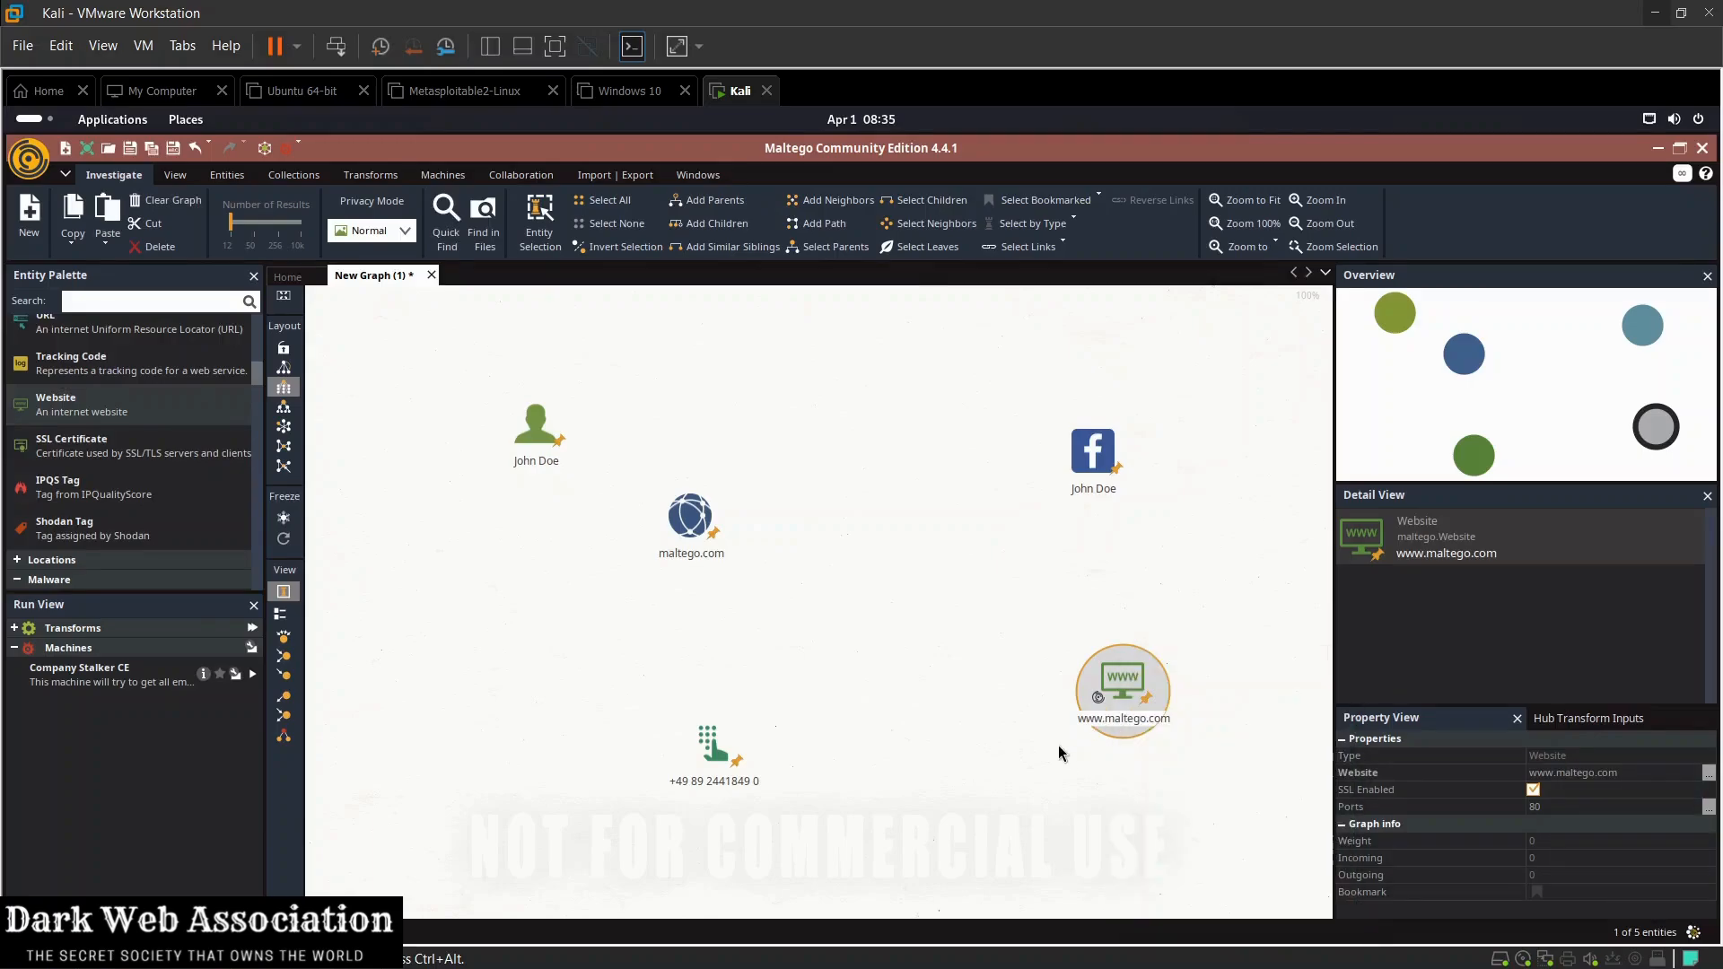